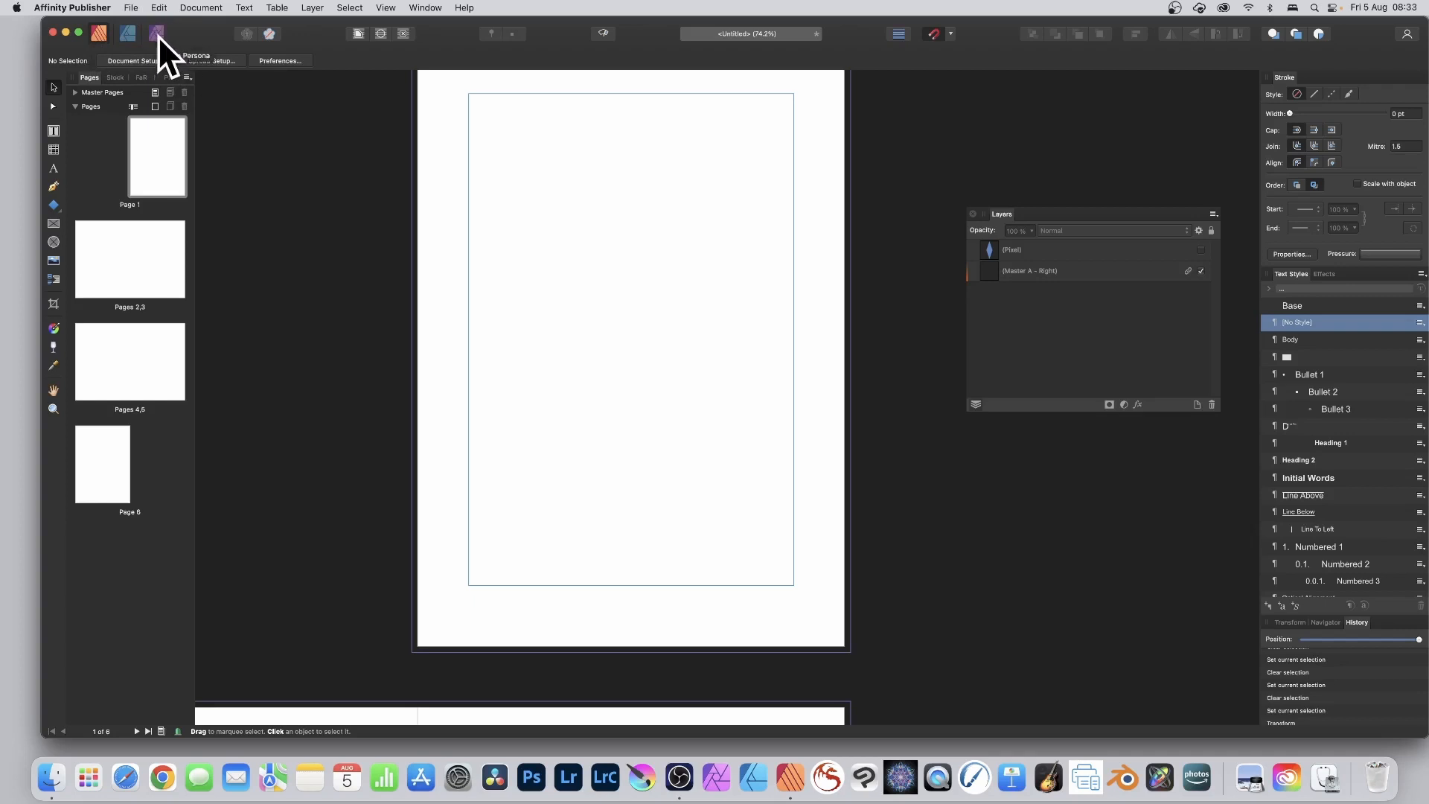
Step: Switch to the Photo Persona and draw a dark blue rectangle across the full margin width of the page's upper part
{"action": "left_click", "coordinate": [157, 34]}
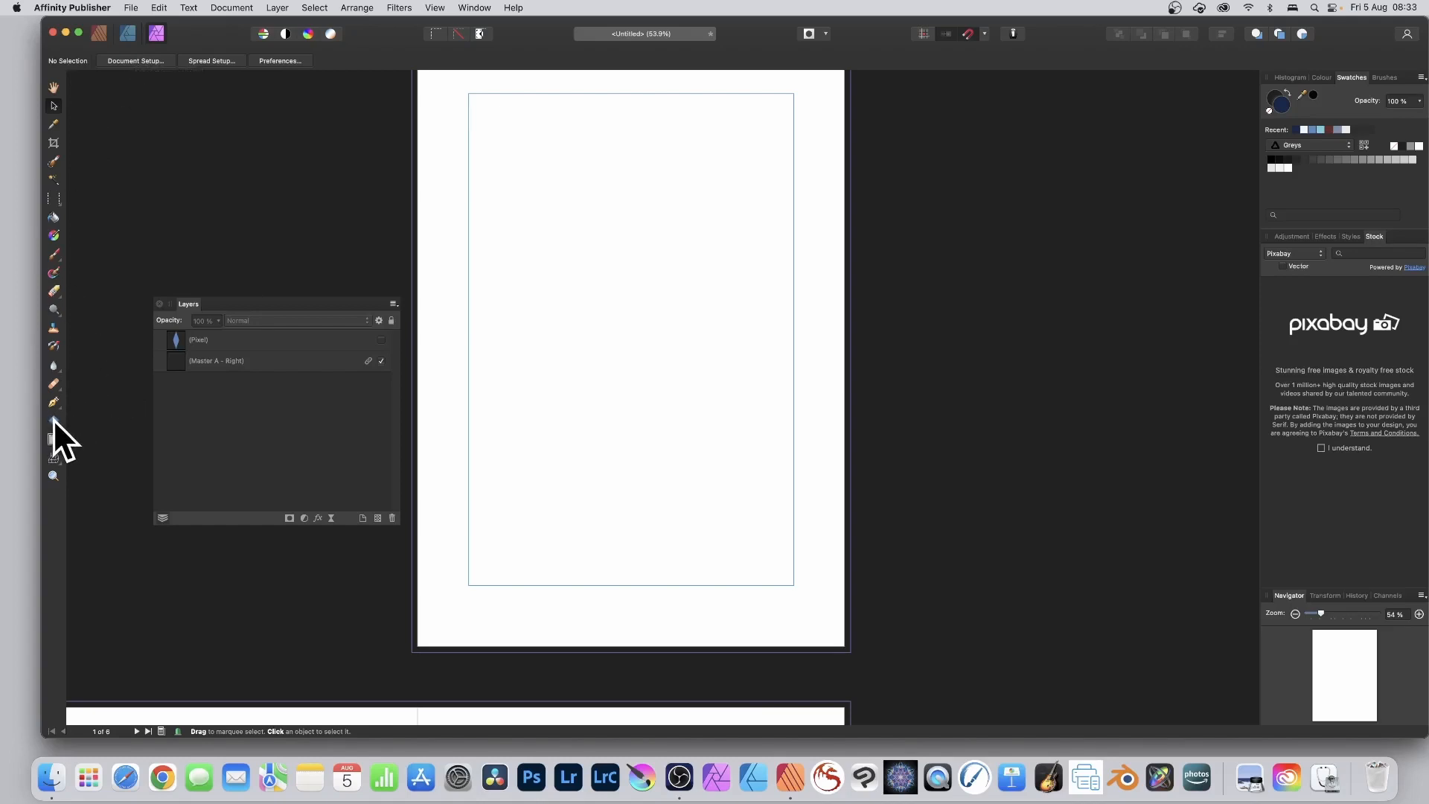
{"action": "left_click", "coordinate": [52, 418]}
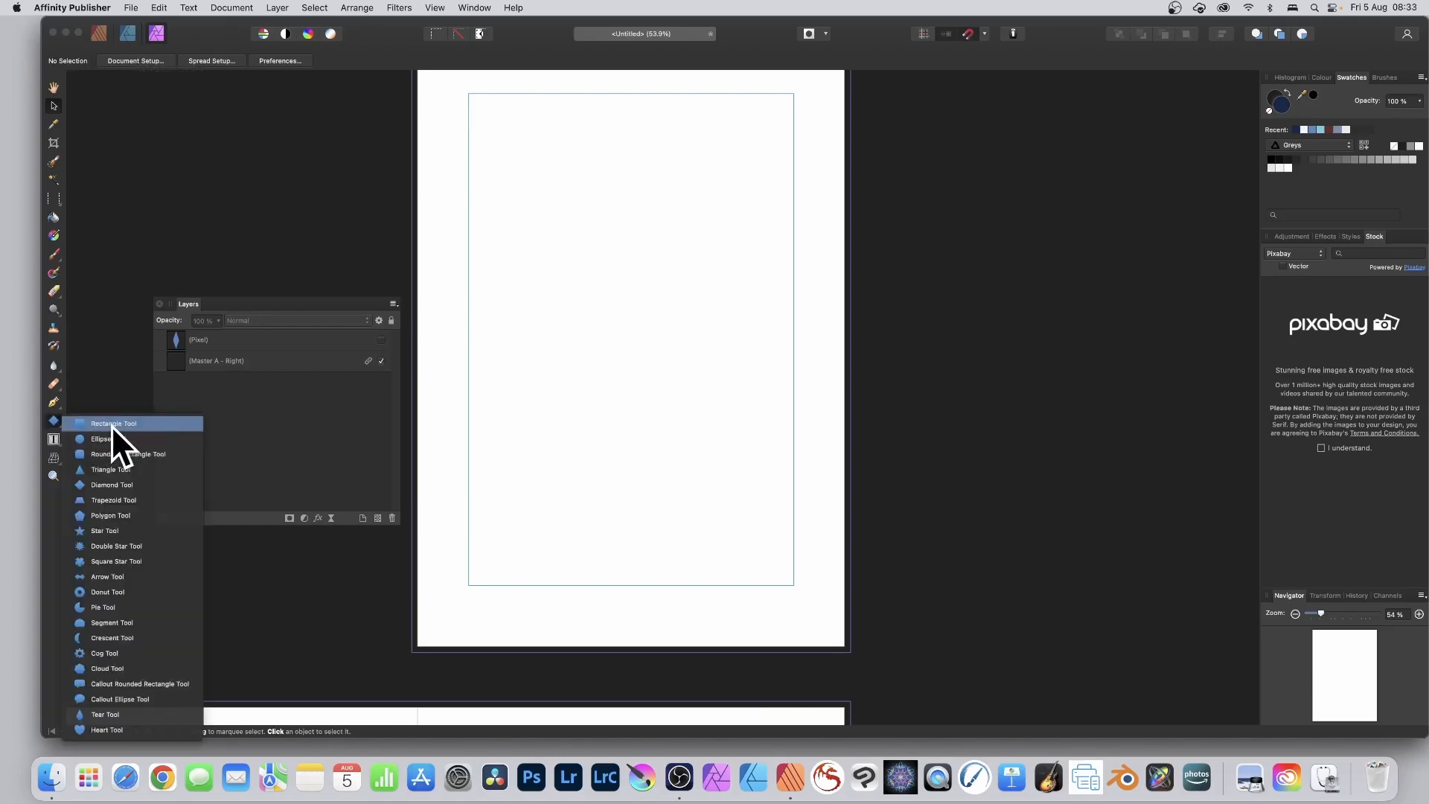
{"action": "left_click", "coordinate": [110, 426]}
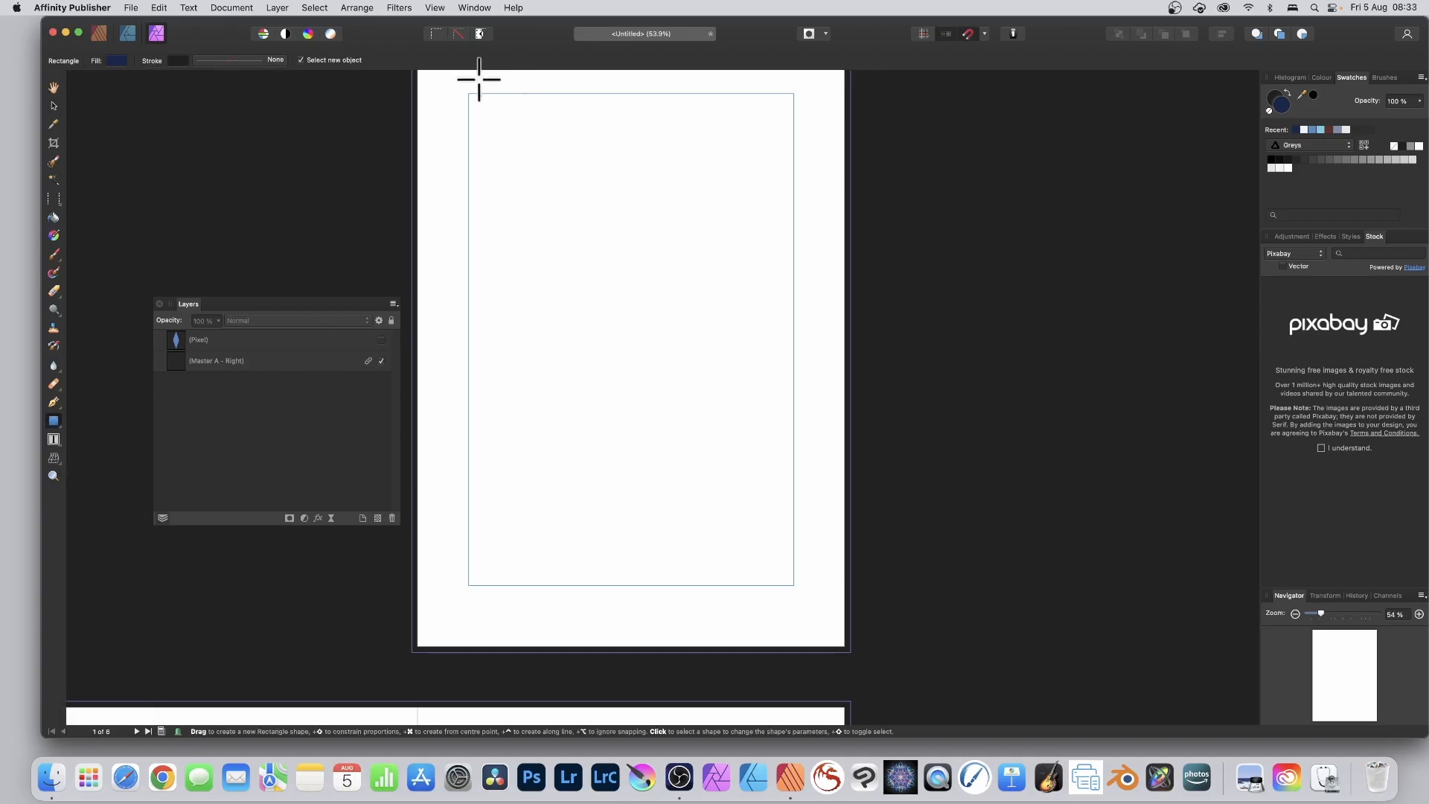
{"action": "left_click_drag", "start_coordinate": [468, 93], "coordinate": [794, 286]}
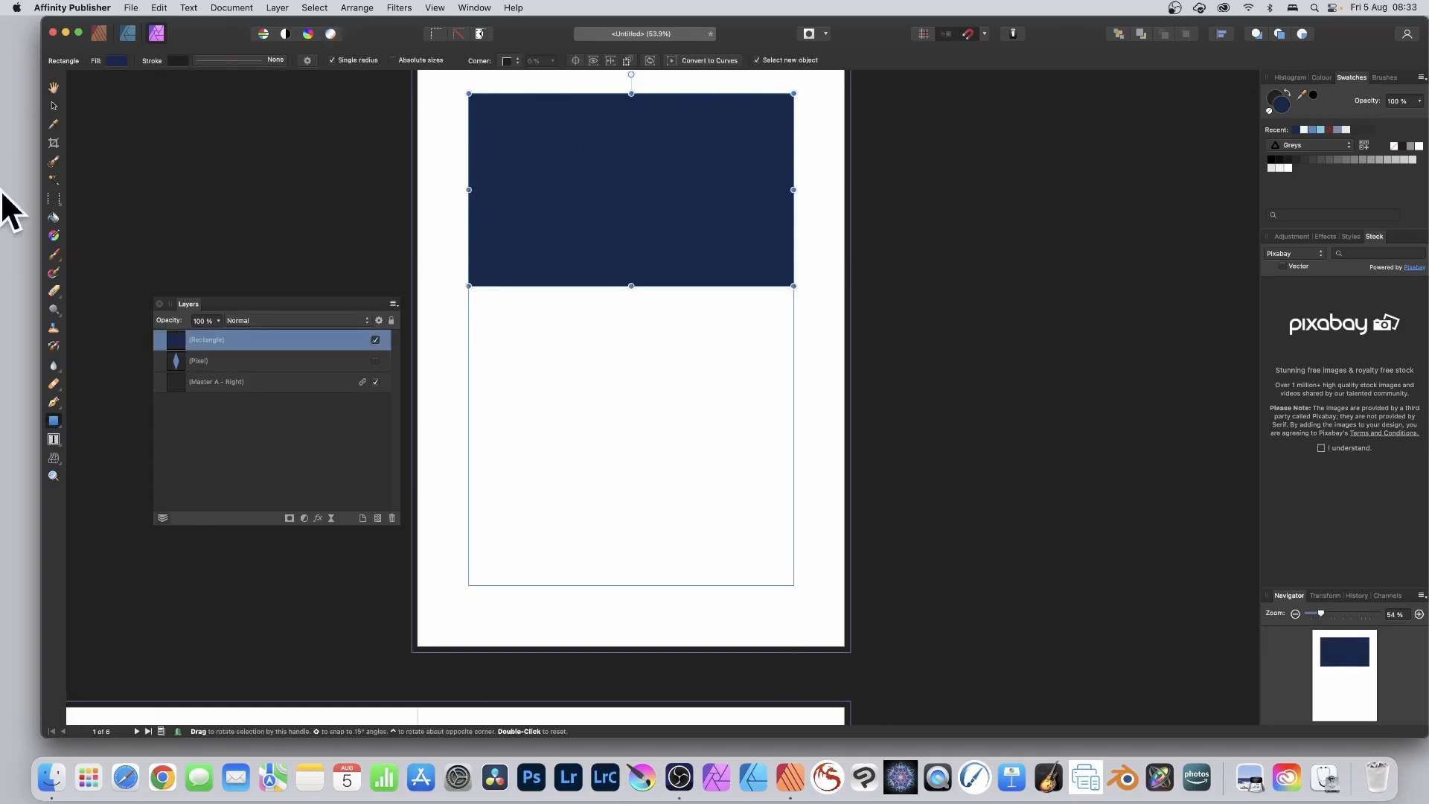
Step: Draw a tall, narrow dark blue diamond centred below the rectangle and rasterise it
{"action": "left_click", "coordinate": [52, 419]}
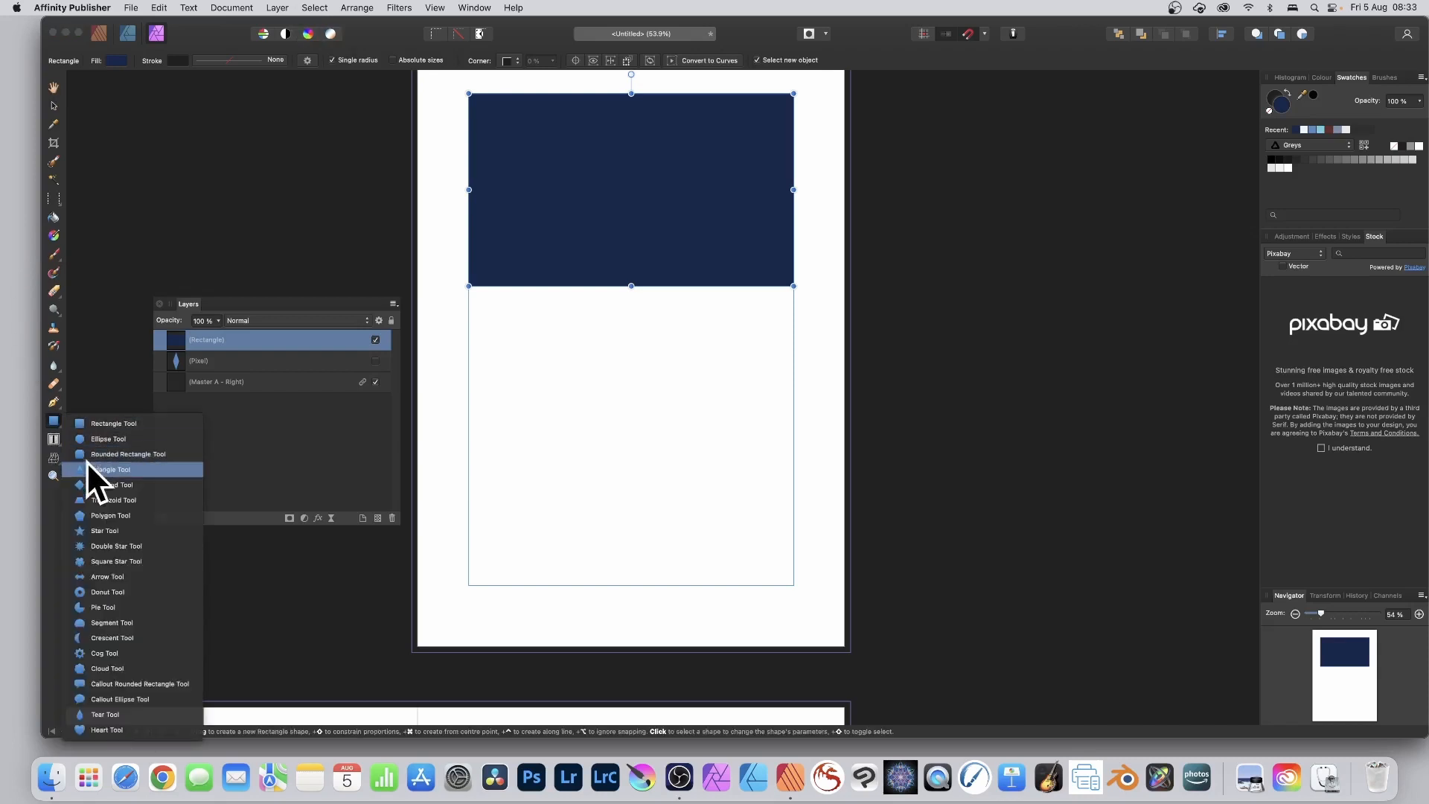
{"action": "left_click", "coordinate": [119, 482]}
{"action": "left_click_drag", "start_coordinate": [573, 318], "coordinate": [663, 599]}
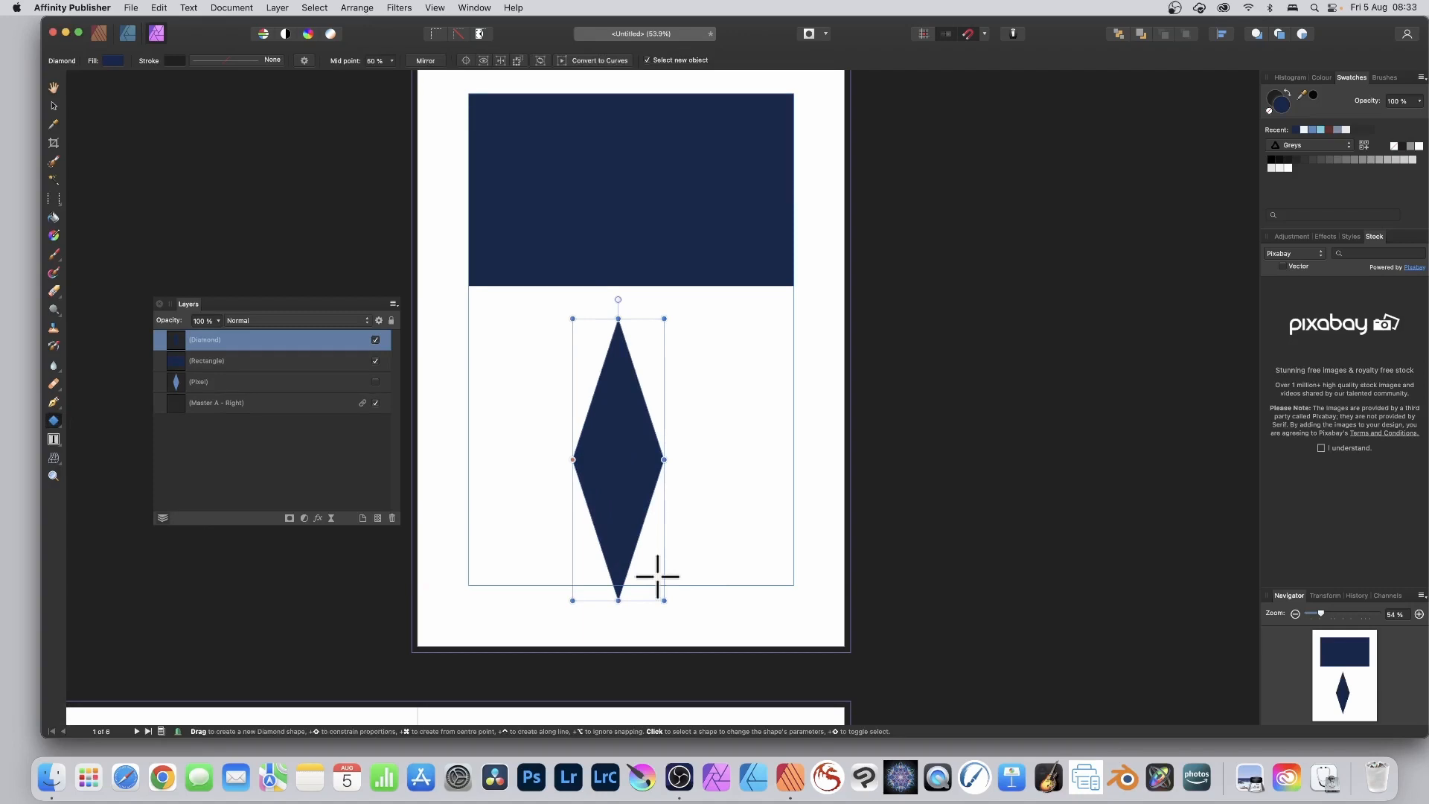
{"action": "left_click", "coordinate": [277, 7]}
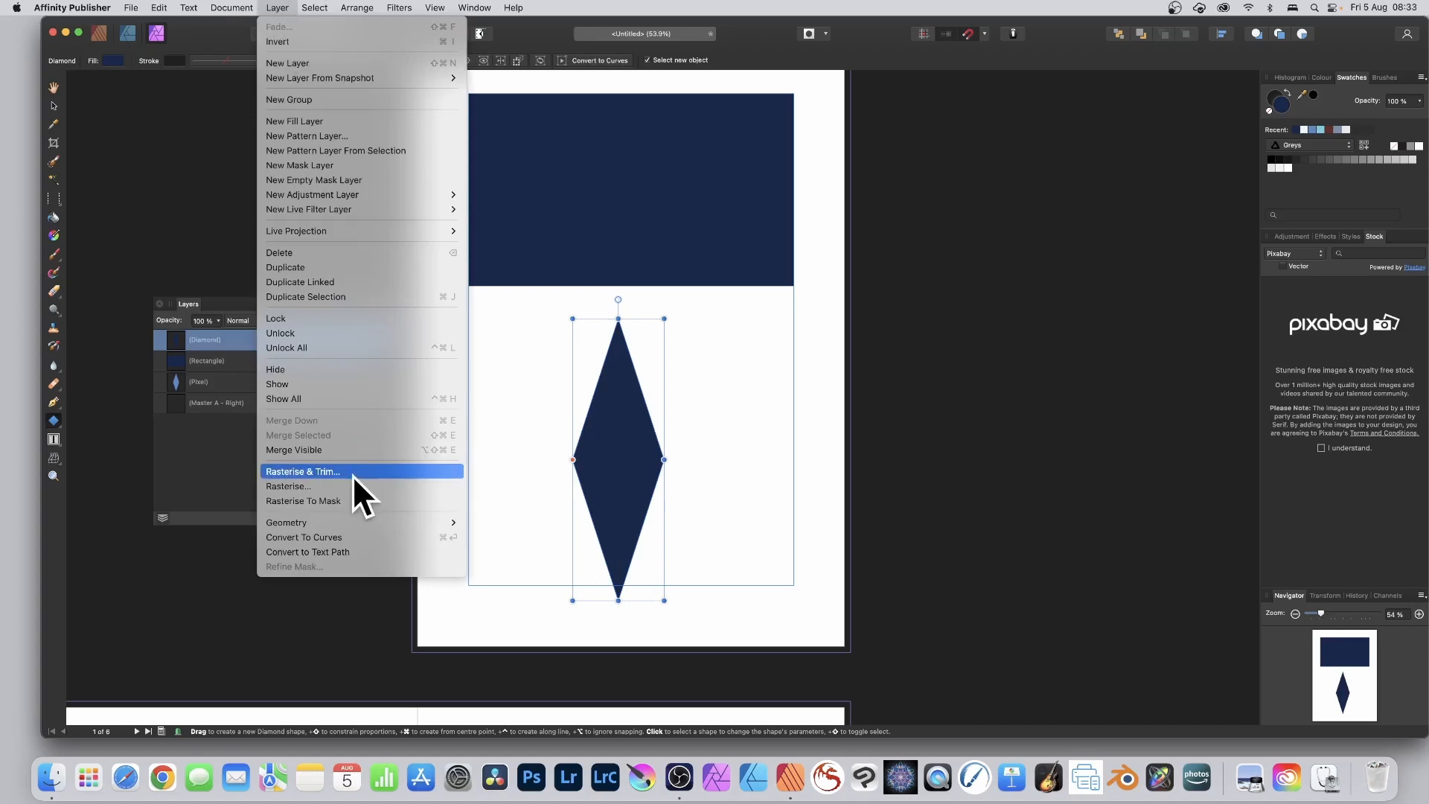
{"action": "left_click", "coordinate": [290, 486]}
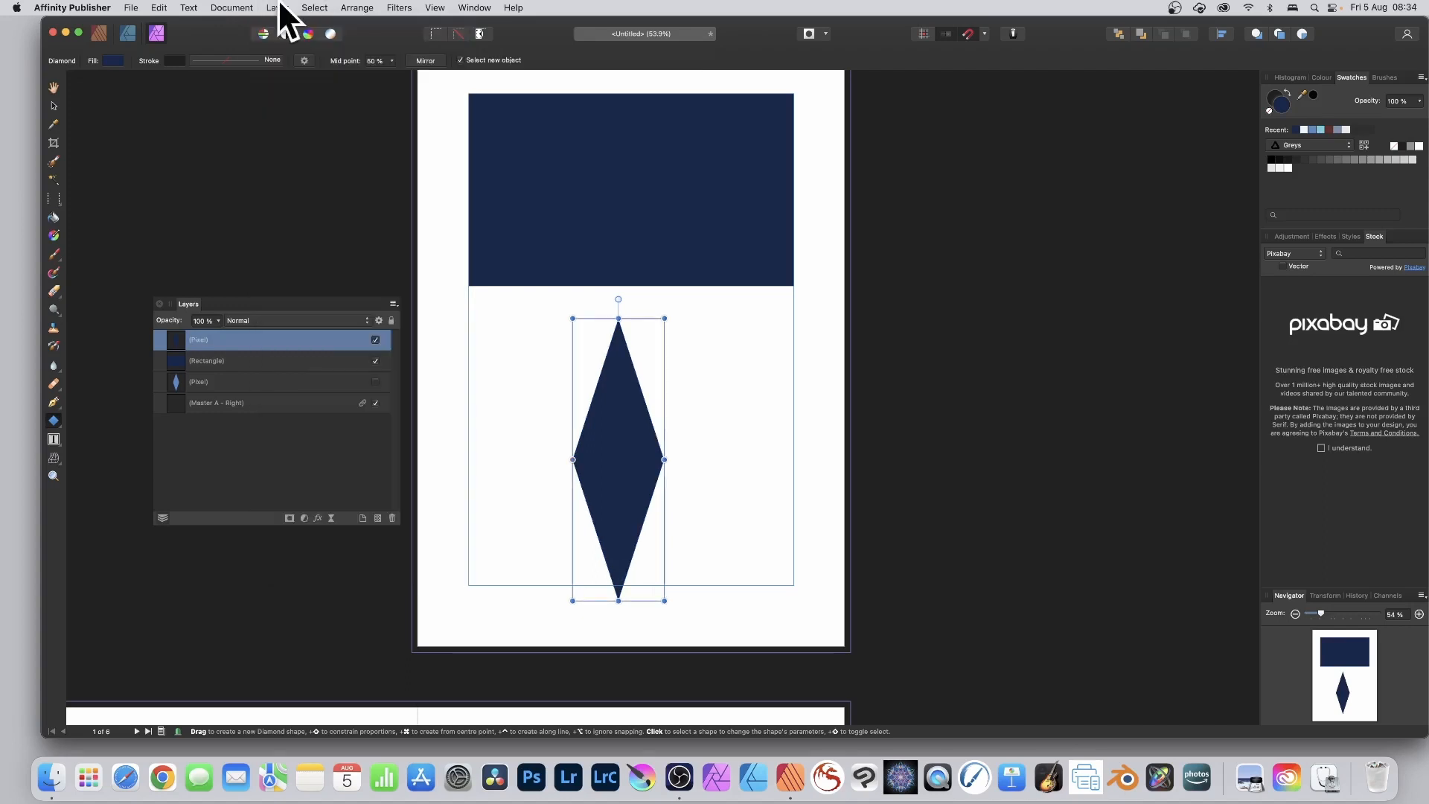
Step: Create a new pattern layer from the rasterised diamond and clip it inside the rectangle, with the original pixel diamond hidden
{"action": "left_click", "coordinate": [275, 7]}
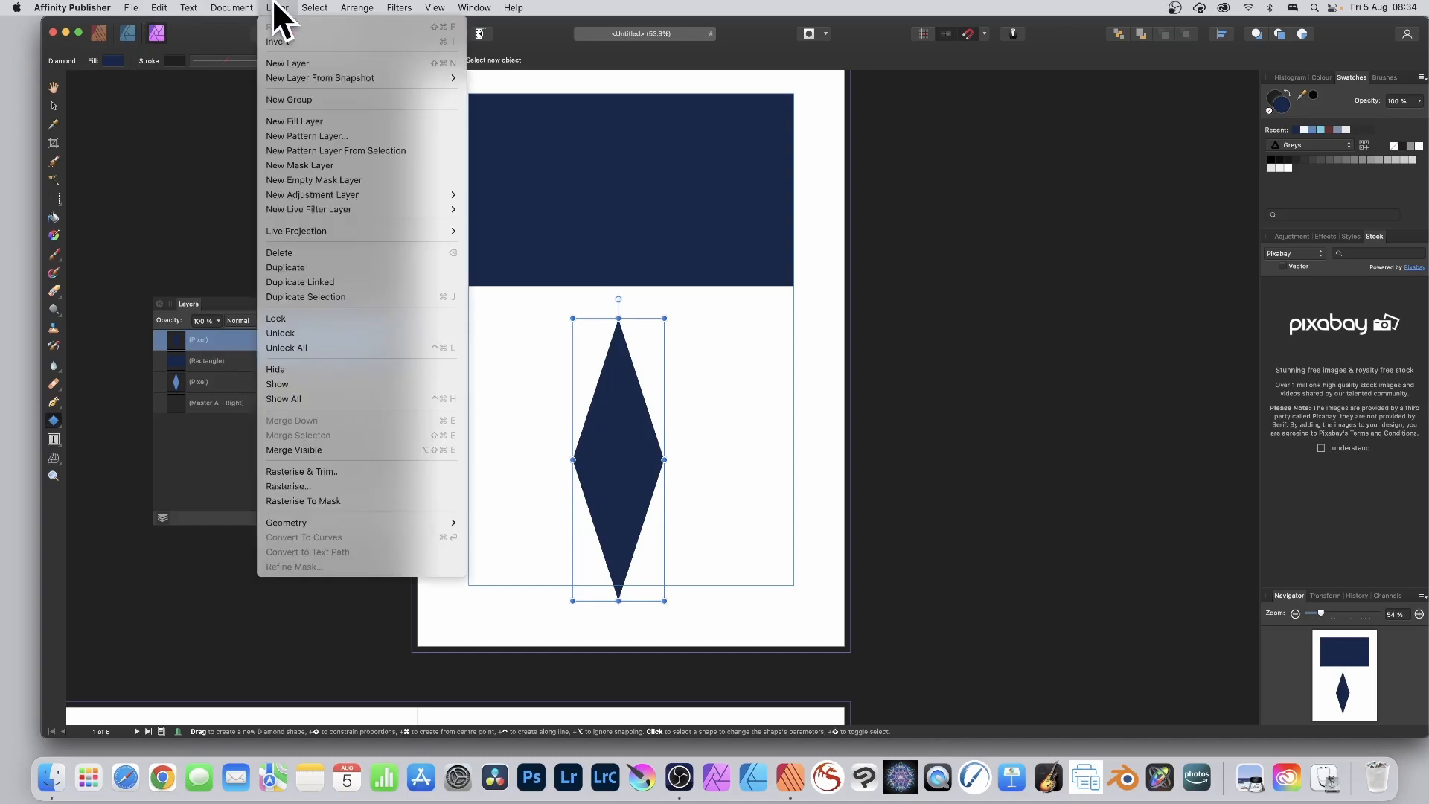
{"action": "left_click", "coordinate": [310, 150]}
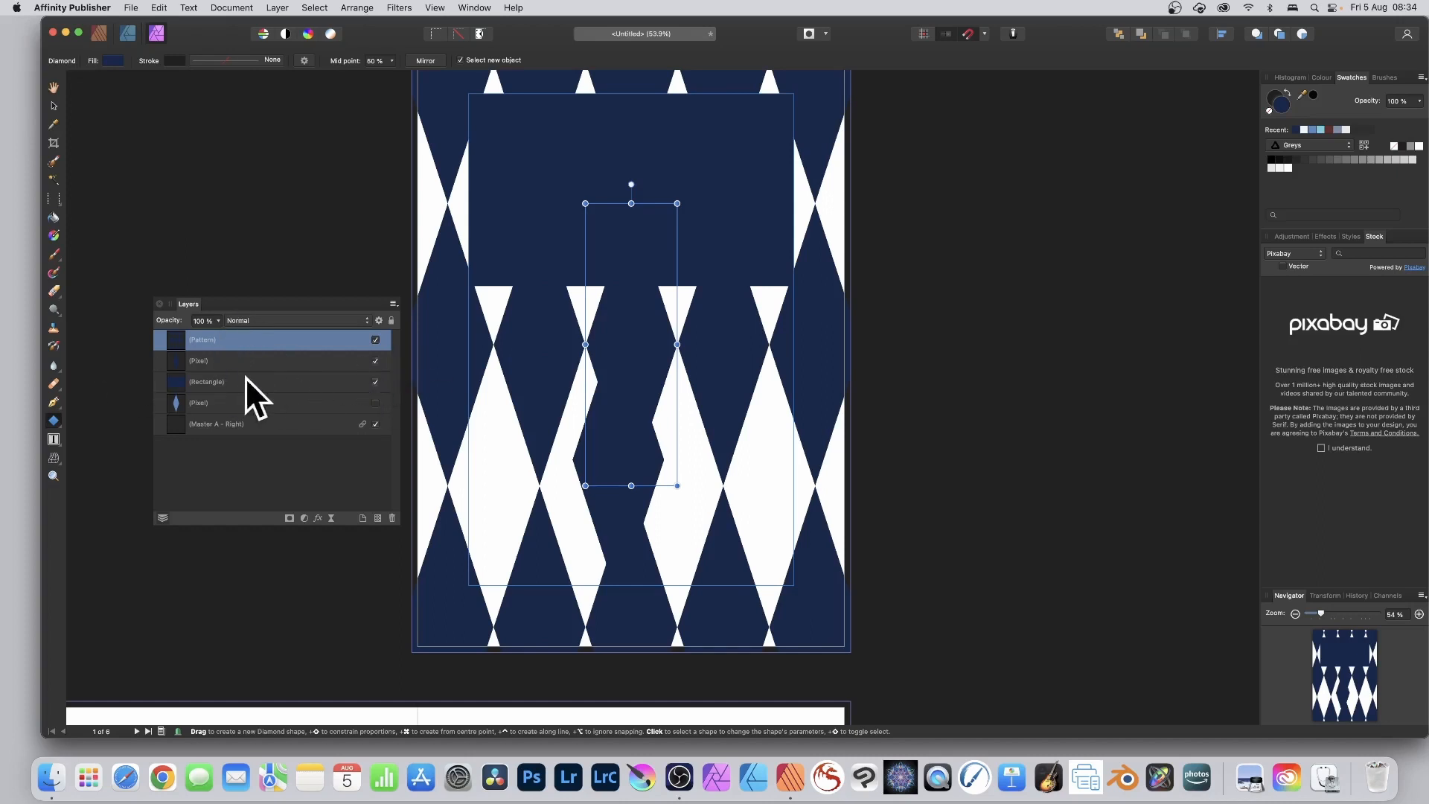
{"action": "left_click", "coordinate": [375, 360]}
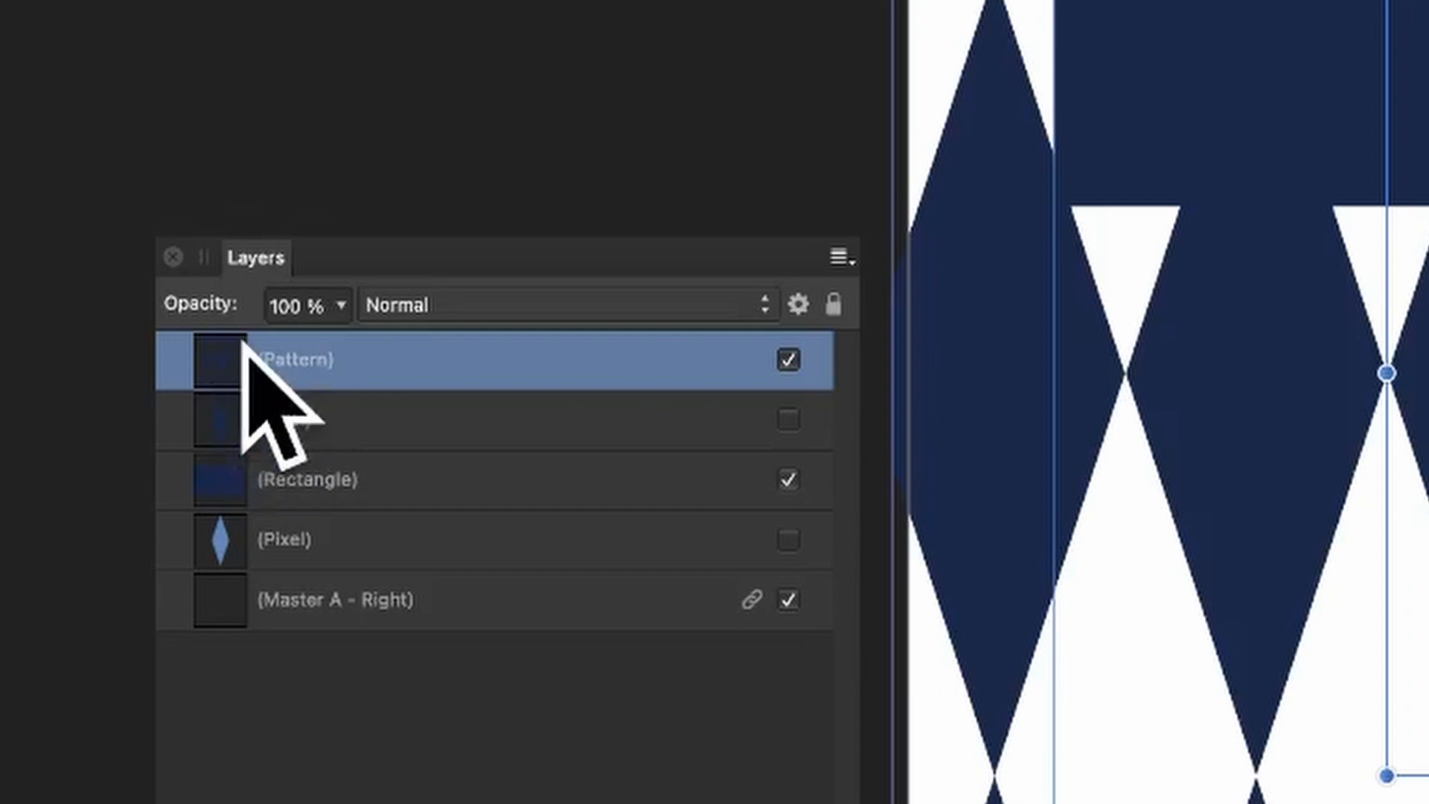
{"action": "mouse_move", "coordinate": [232, 344]}
{"action": "left_mouse_down"}
{"action": "mouse_move", "coordinate": [255, 463]}
{"action": "mouse_move", "coordinate": [166, 466]}
{"action": "mouse_move", "coordinate": [284, 465]}
{"action": "mouse_move", "coordinate": [245, 473]}
{"action": "left_mouse_up"}
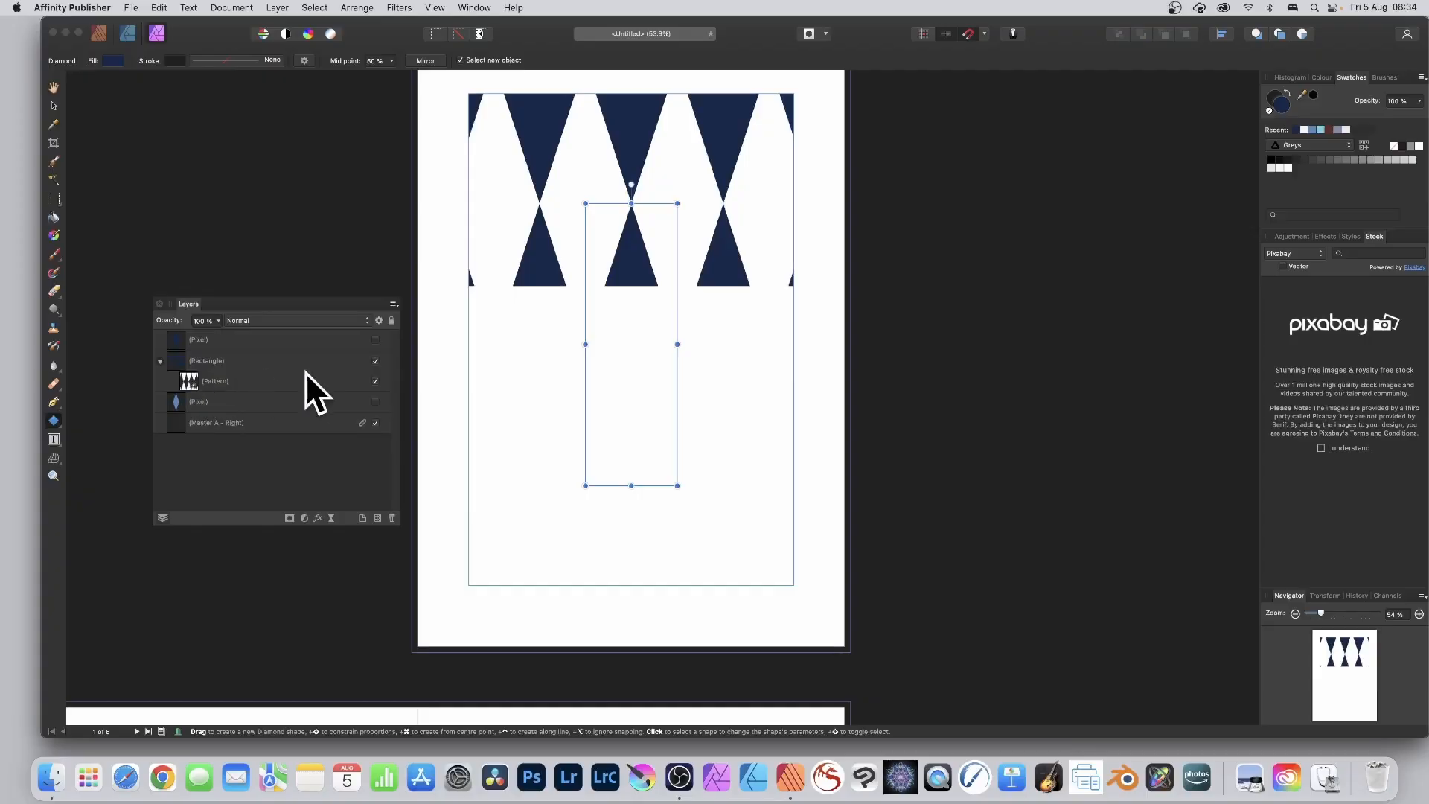
Step: Scale the clipped diamond pattern down to less than half its size and rotate it clockwise to a diagonal
{"action": "left_click", "coordinate": [53, 106]}
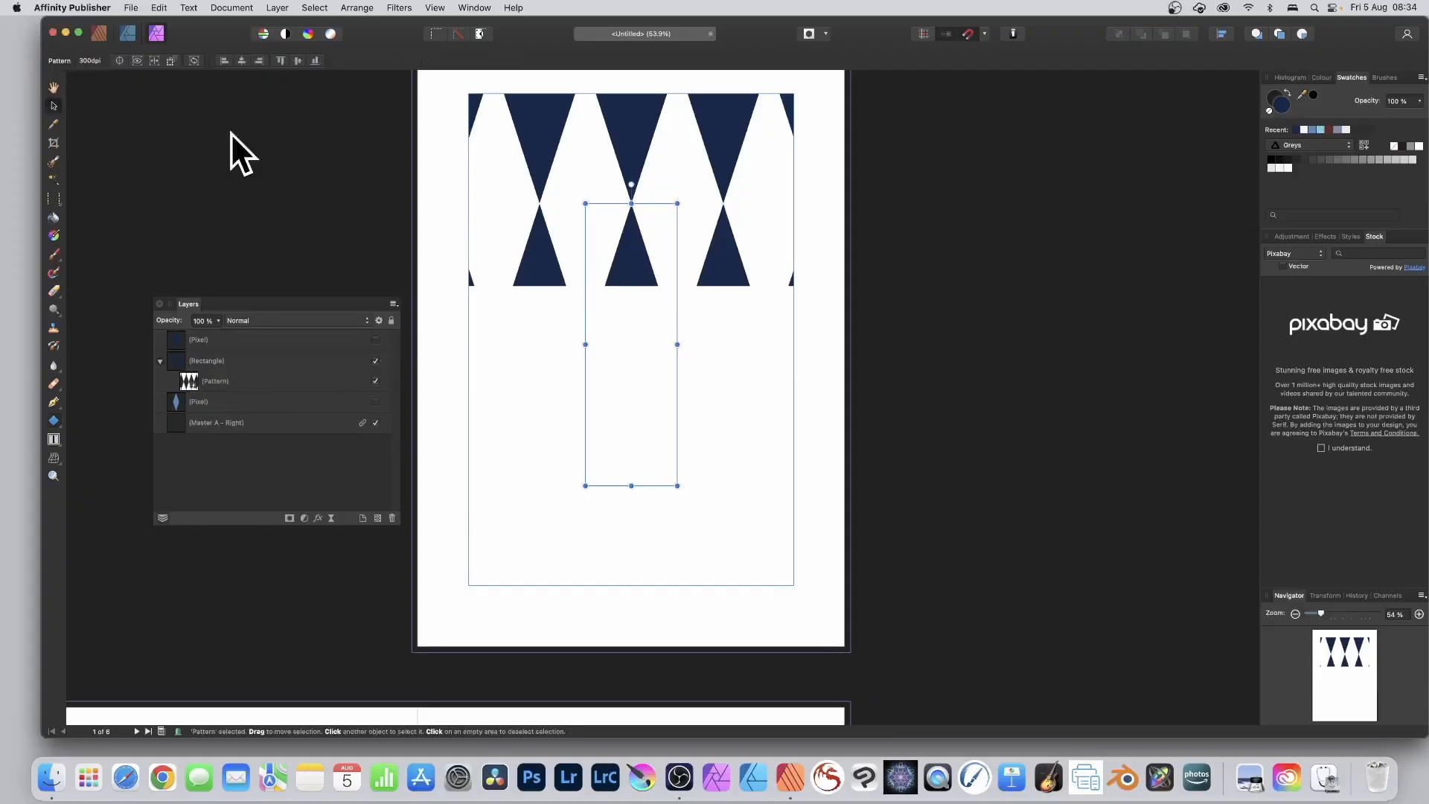
{"action": "left_click", "coordinate": [211, 380]}
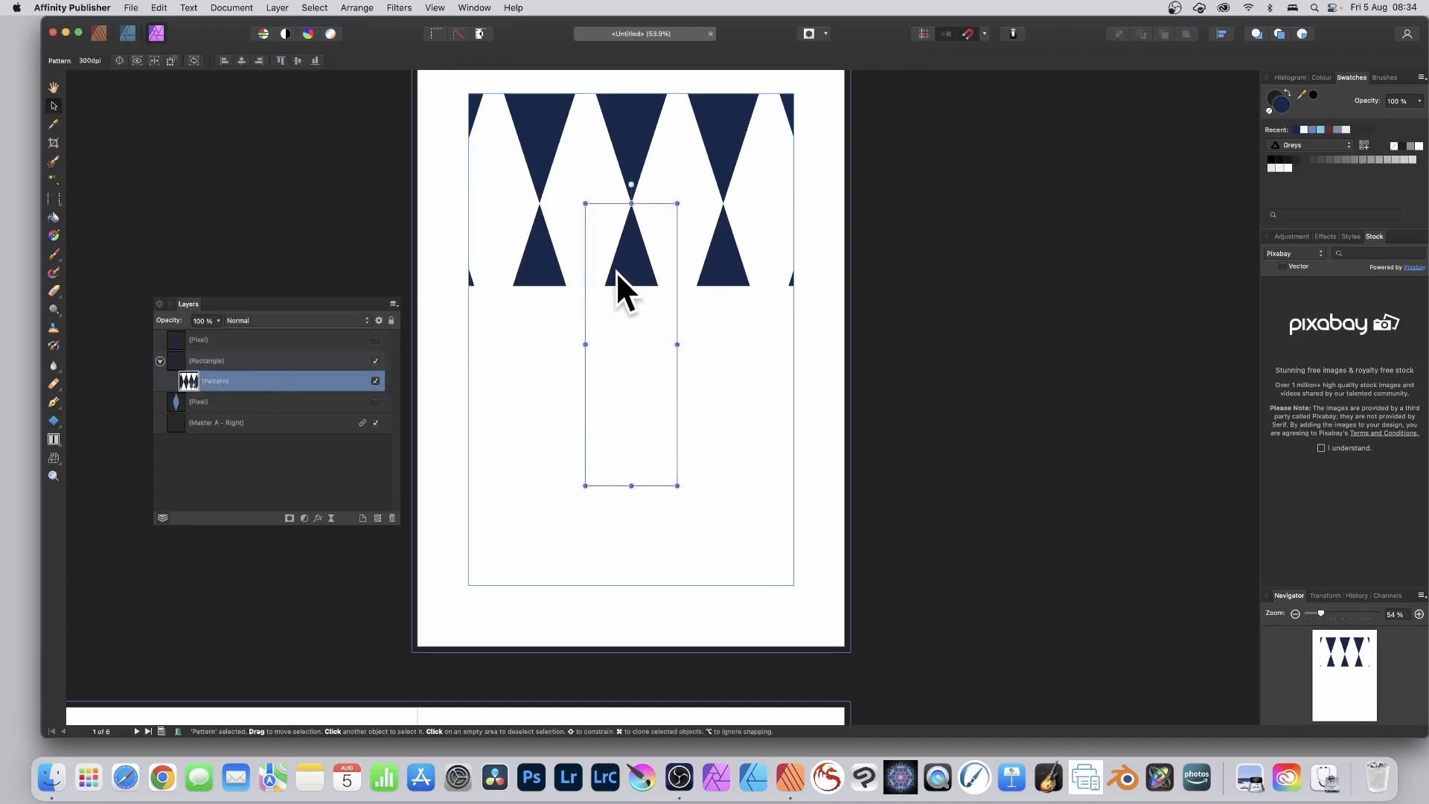
{"action": "left_click_drag", "start_coordinate": [614, 271], "coordinate": [622, 223]}
{"action": "left_click_drag", "start_coordinate": [593, 154], "coordinate": [581, 230]}
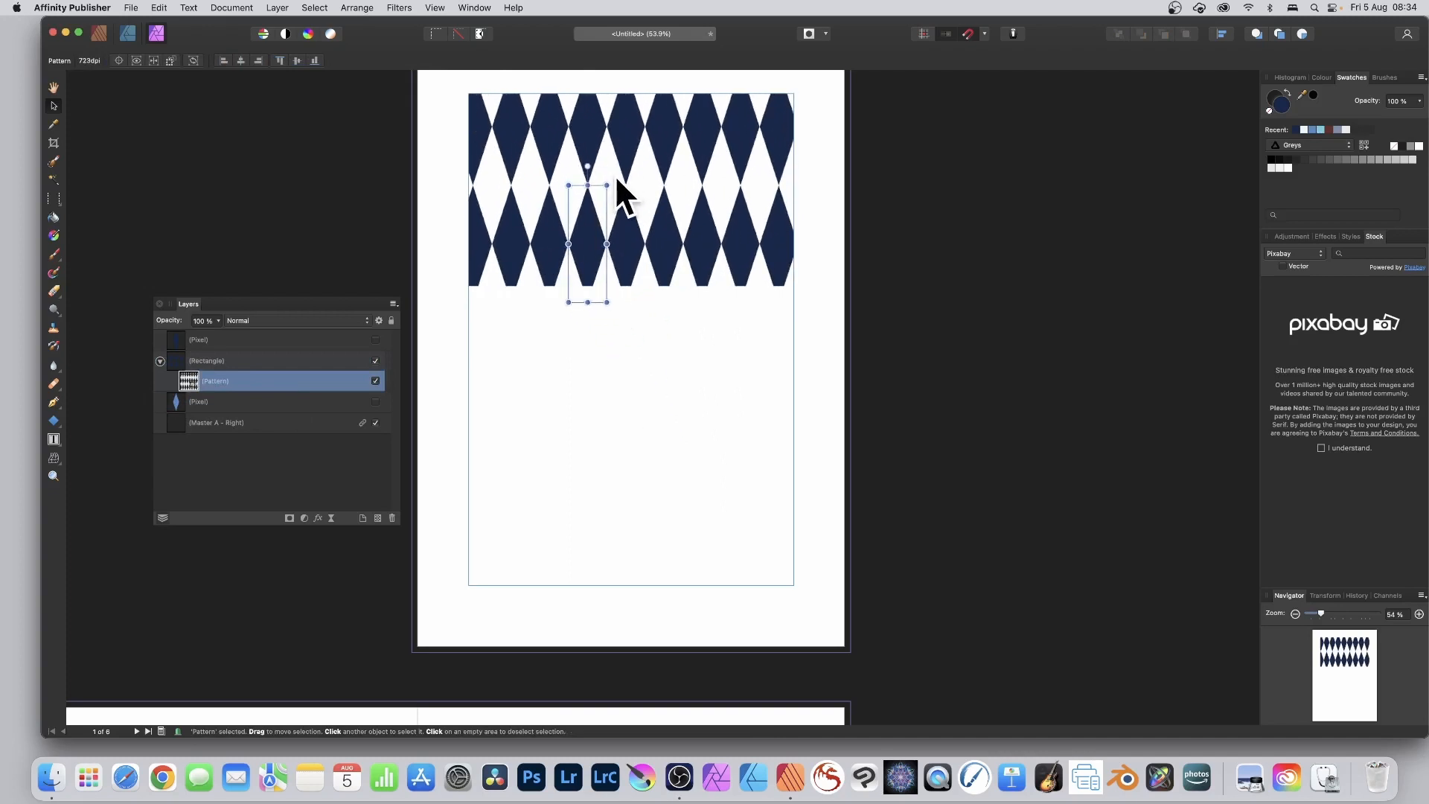
{"action": "left_click_drag", "start_coordinate": [587, 166], "coordinate": [641, 188]}
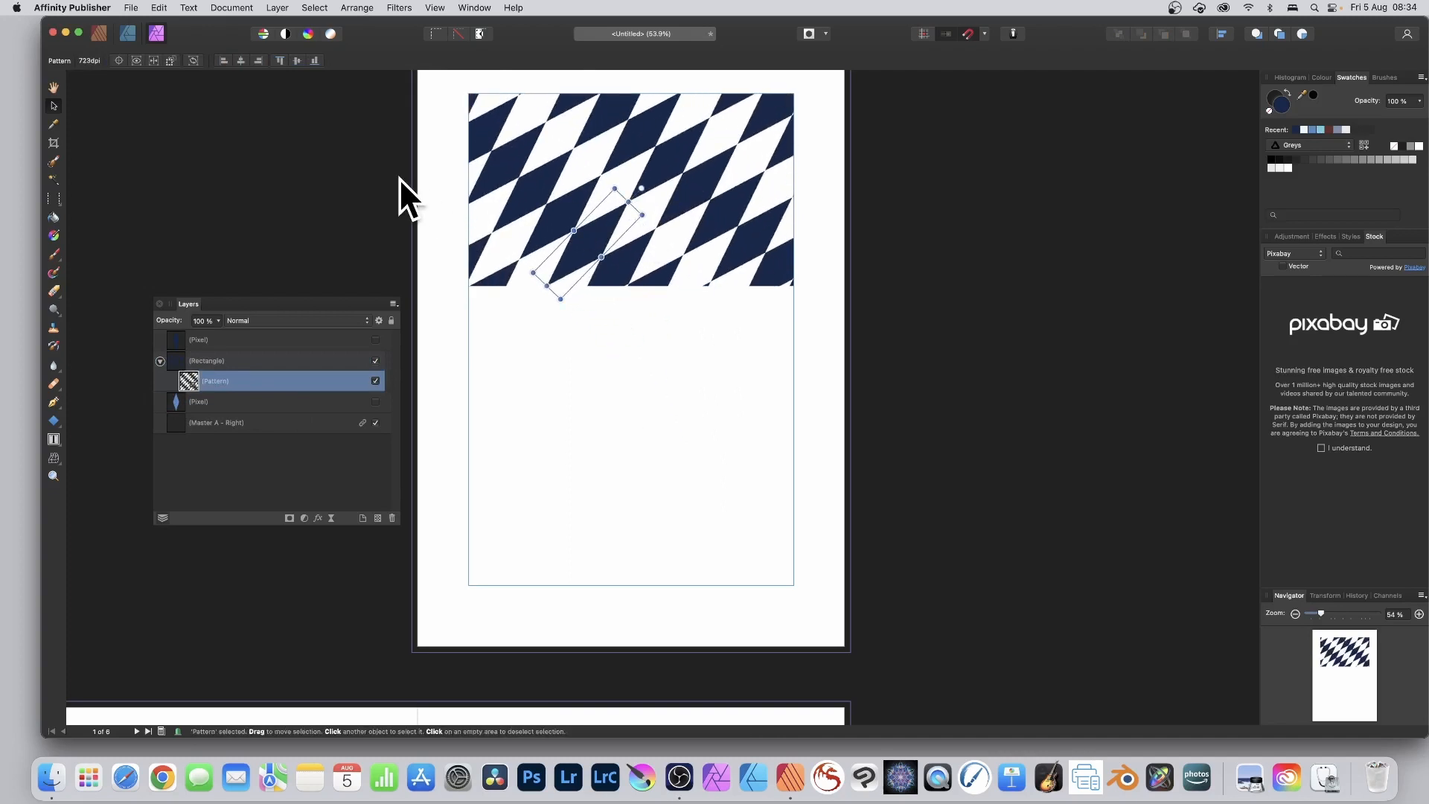
Step: Duplicate the patterned rectangle twice, stacking the copies directly below it down to the page's lower edge
{"action": "left_click", "coordinate": [399, 177]}
{"action": "left_click", "coordinate": [580, 201]}
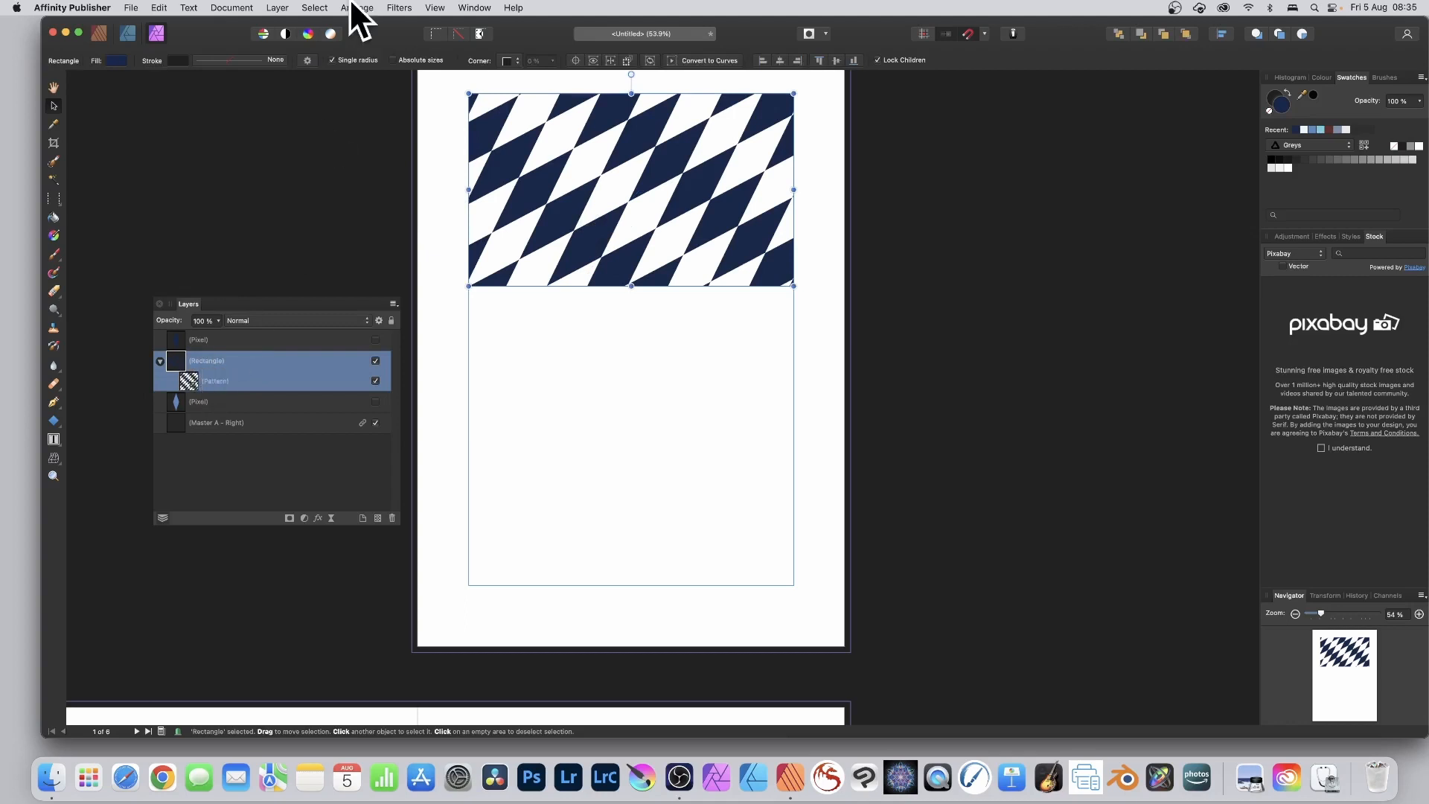
{"action": "left_click", "coordinate": [280, 9]}
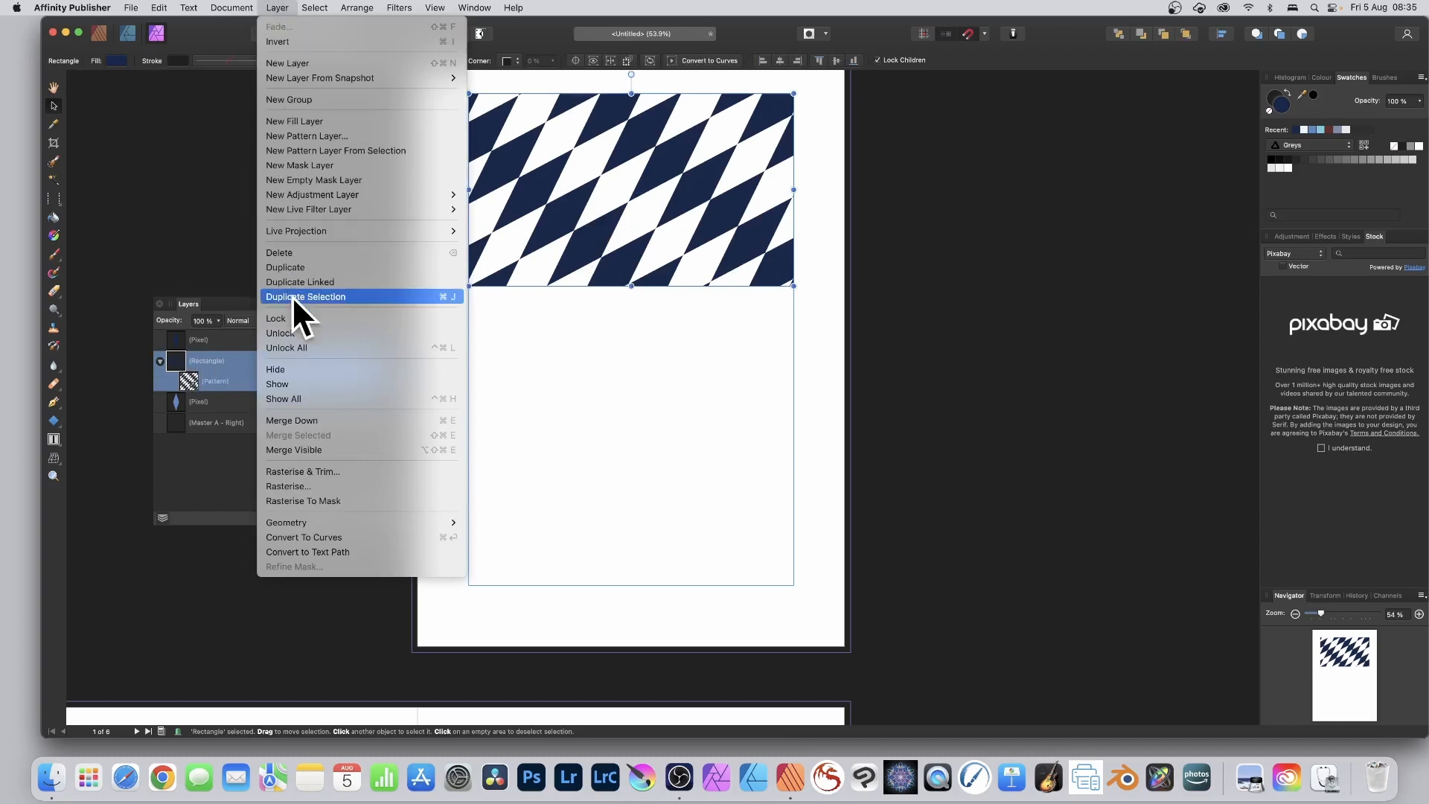
{"action": "left_click", "coordinate": [742, 369]}
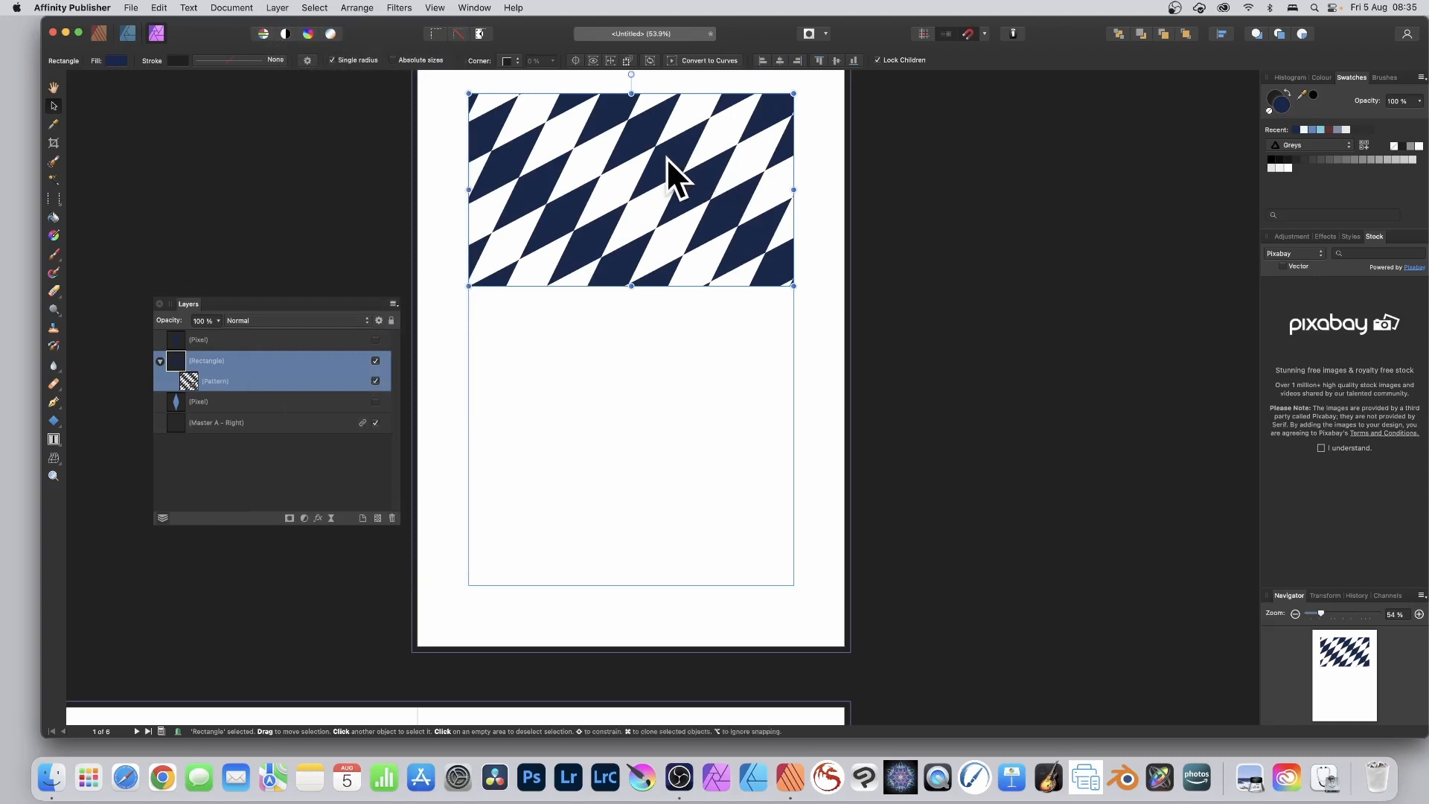
{"action": "left_click_drag", "start_coordinate": [667, 158], "coordinate": [665, 503]}
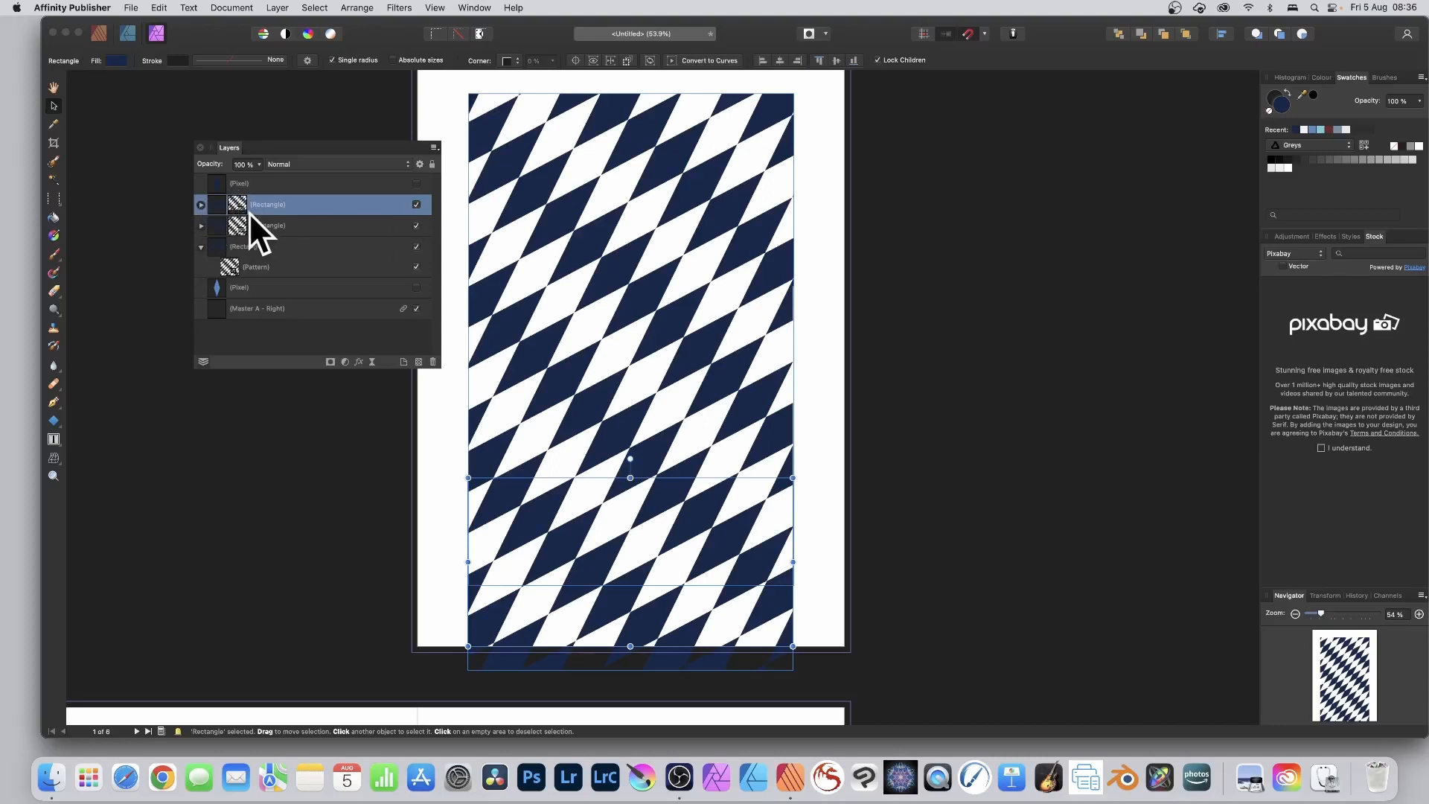
Step: Shift the pattern inside the lowest rectangle up and to the left, and rotate it slightly counter-clockwise
{"action": "left_click", "coordinate": [201, 205]}
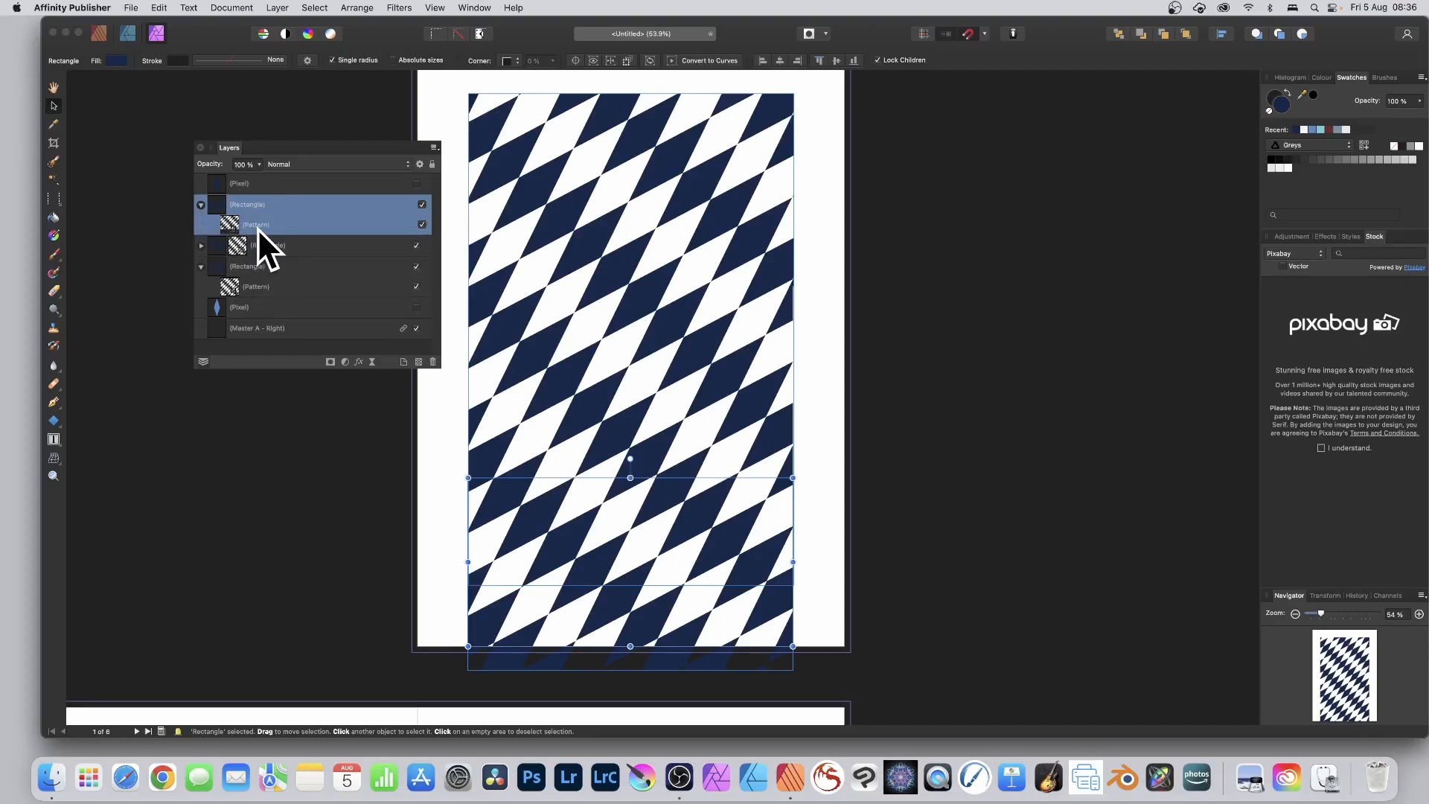
{"action": "left_click", "coordinate": [230, 224]}
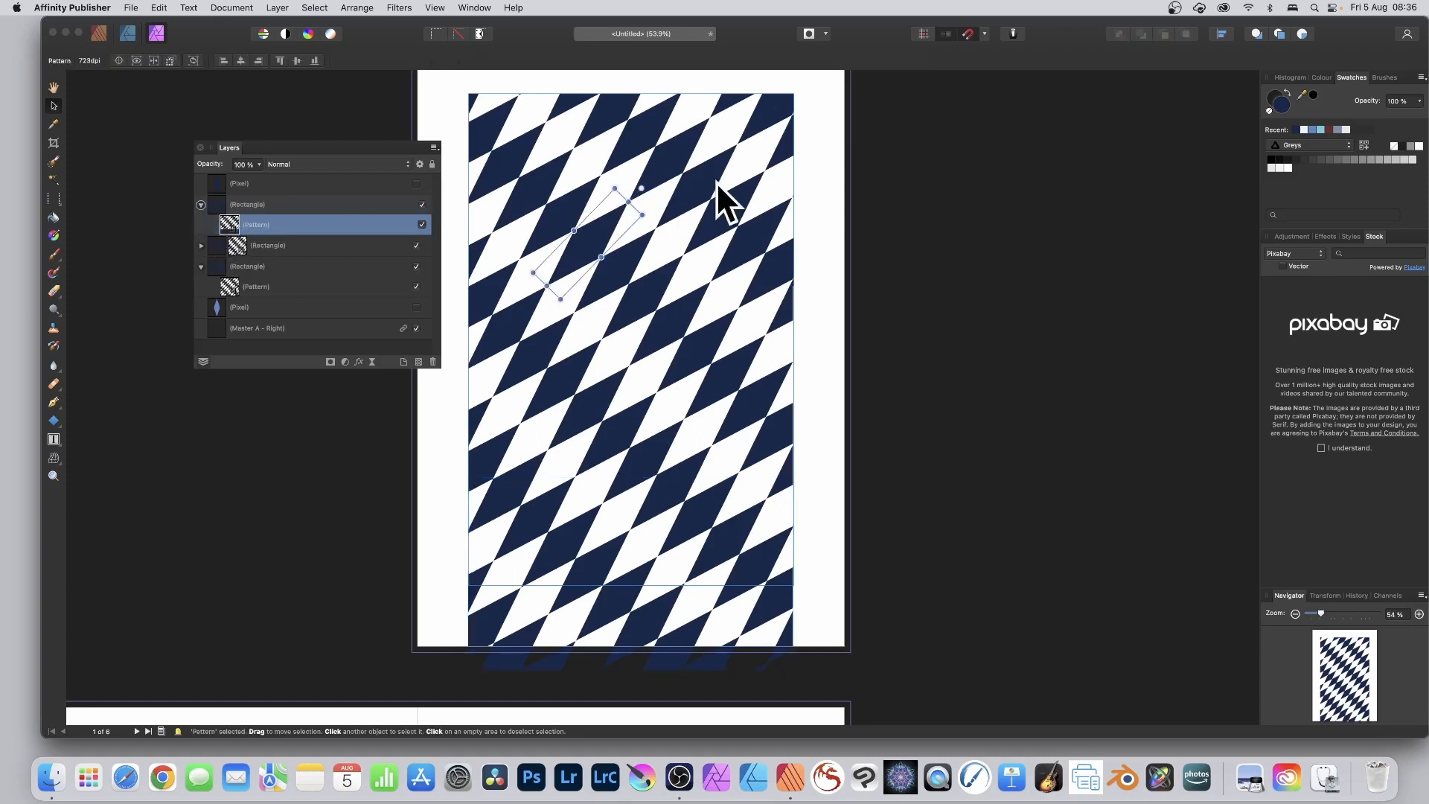
{"action": "left_click_drag", "start_coordinate": [593, 227], "coordinate": [570, 172]}
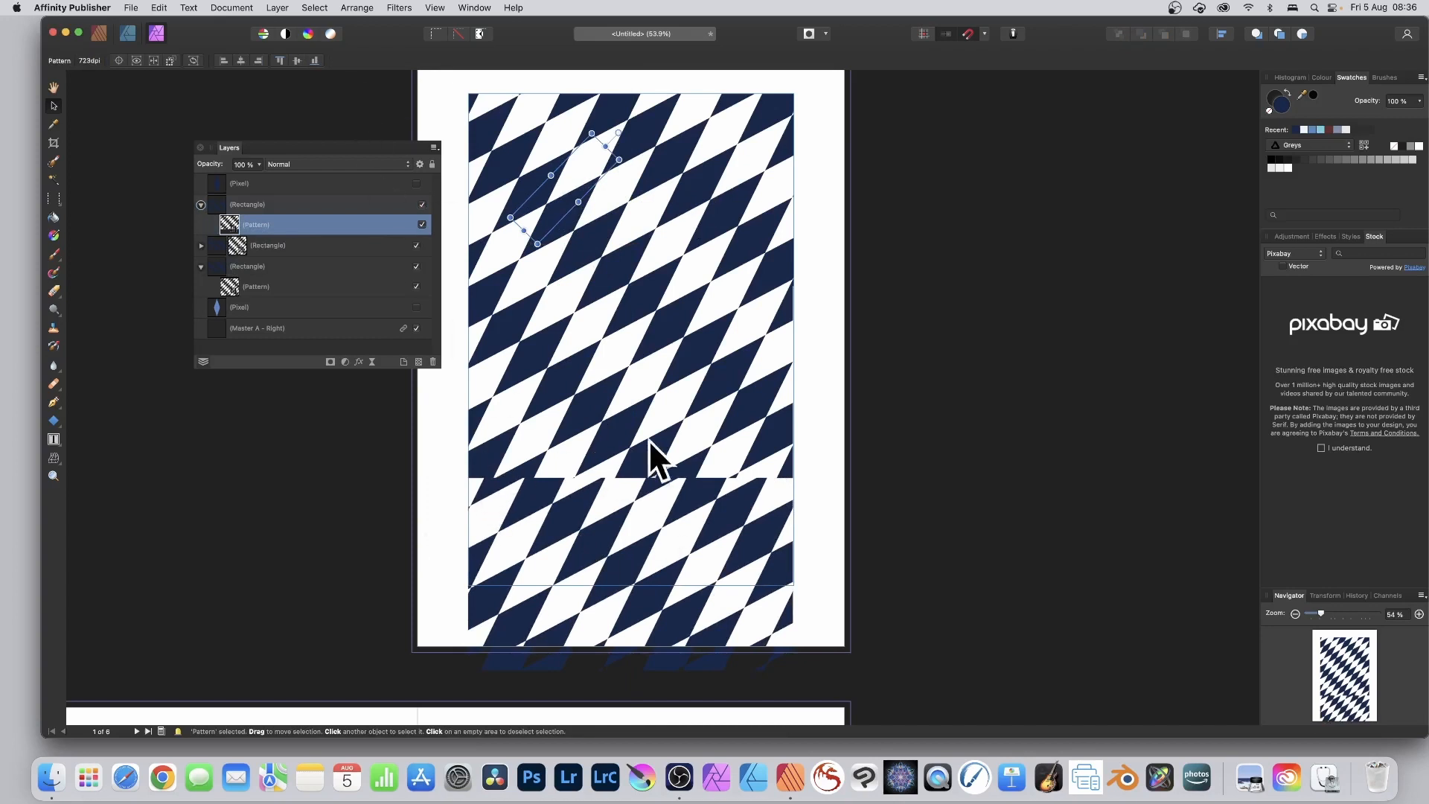
{"action": "left_click", "coordinate": [235, 223]}
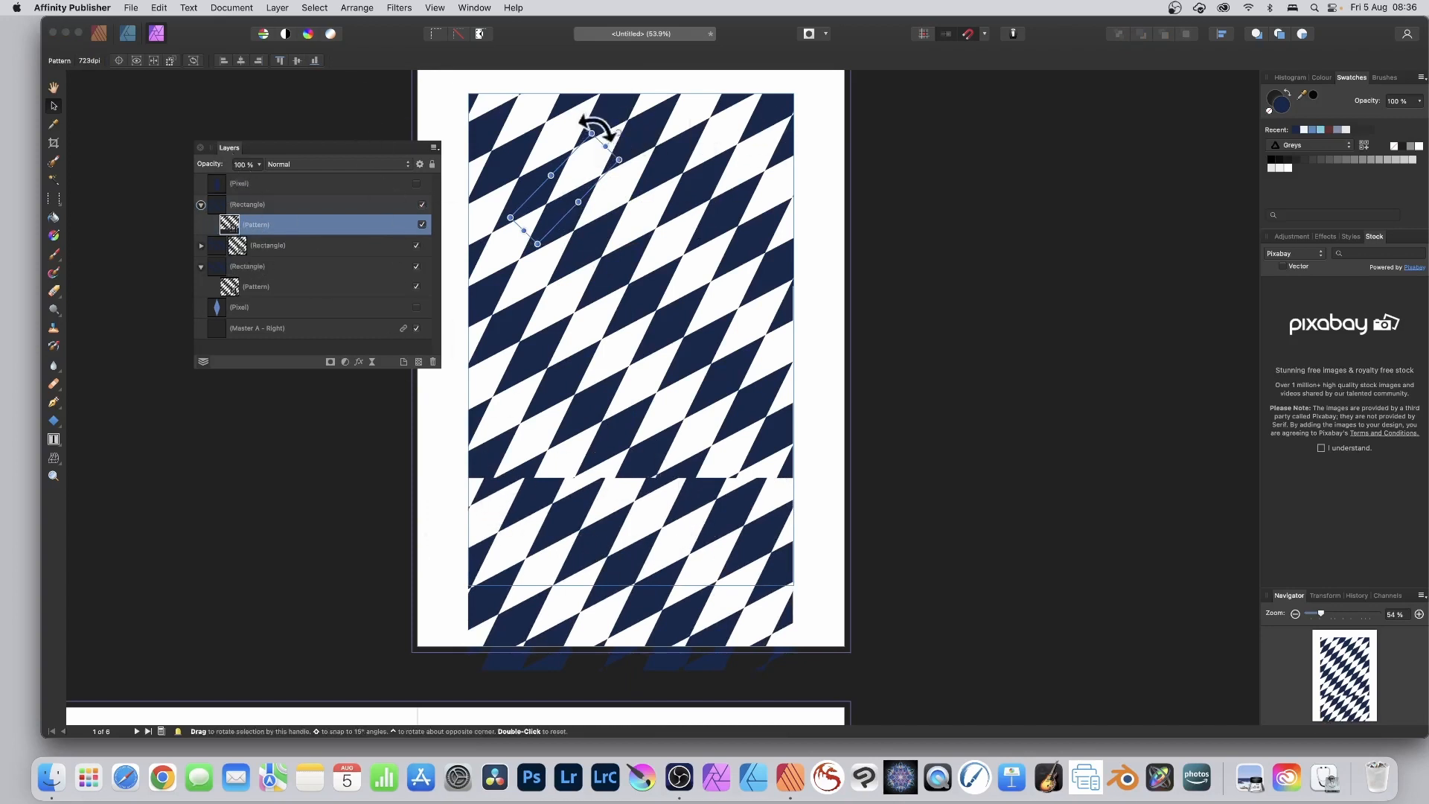
{"action": "mouse_move", "coordinate": [598, 127]}
{"action": "left_mouse_down"}
{"action": "mouse_move", "coordinate": [484, 119]}
{"action": "mouse_move", "coordinate": [692, 127]}
{"action": "mouse_move", "coordinate": [585, 110]}
{"action": "mouse_move", "coordinate": [575, 125]}
{"action": "mouse_move", "coordinate": [587, 117]}
{"action": "left_mouse_up"}
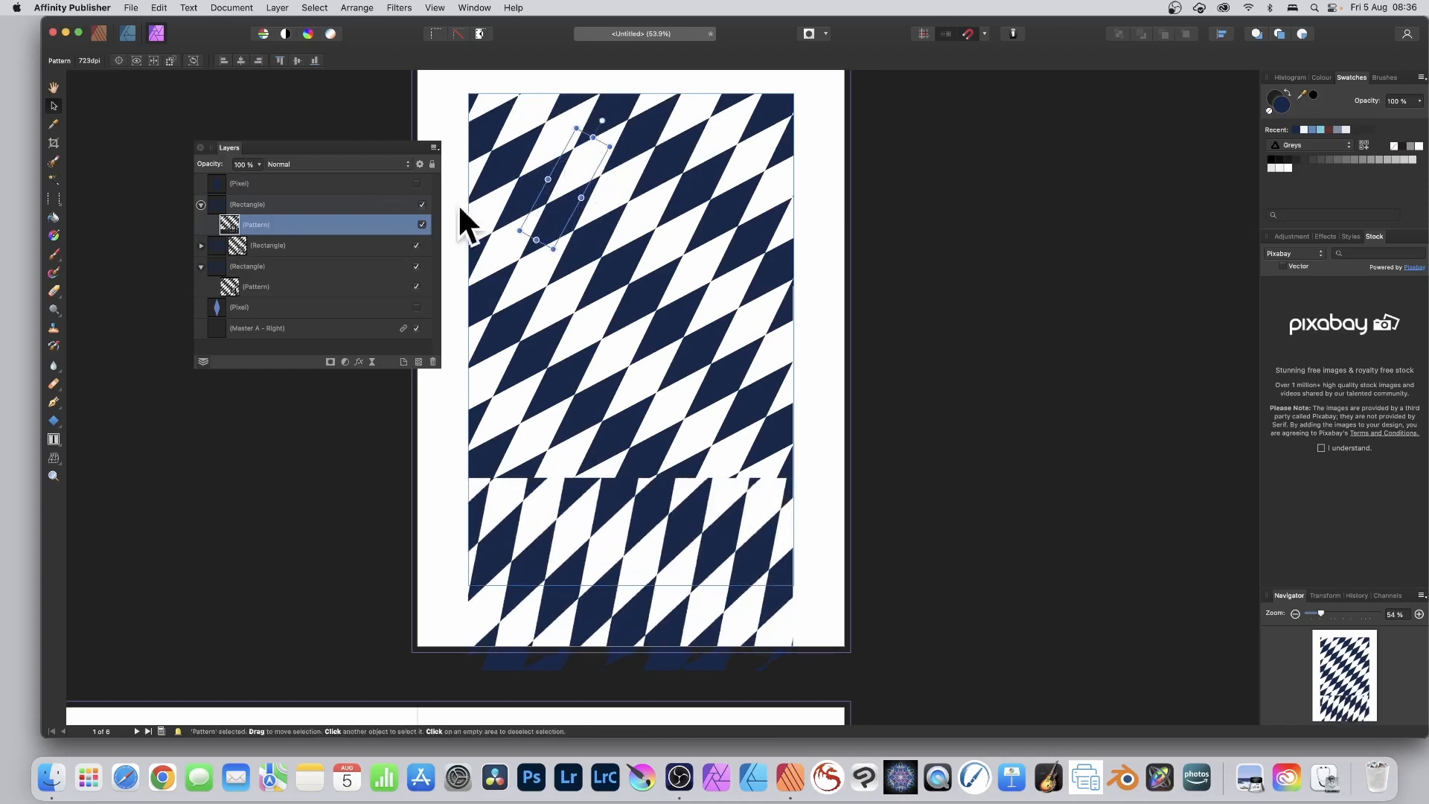
Step: Shrink the middle rectangle's pattern and tilt it the opposite way, and enlarge the diamonds in the upper rectangle's pattern
{"action": "left_click", "coordinate": [199, 245]}
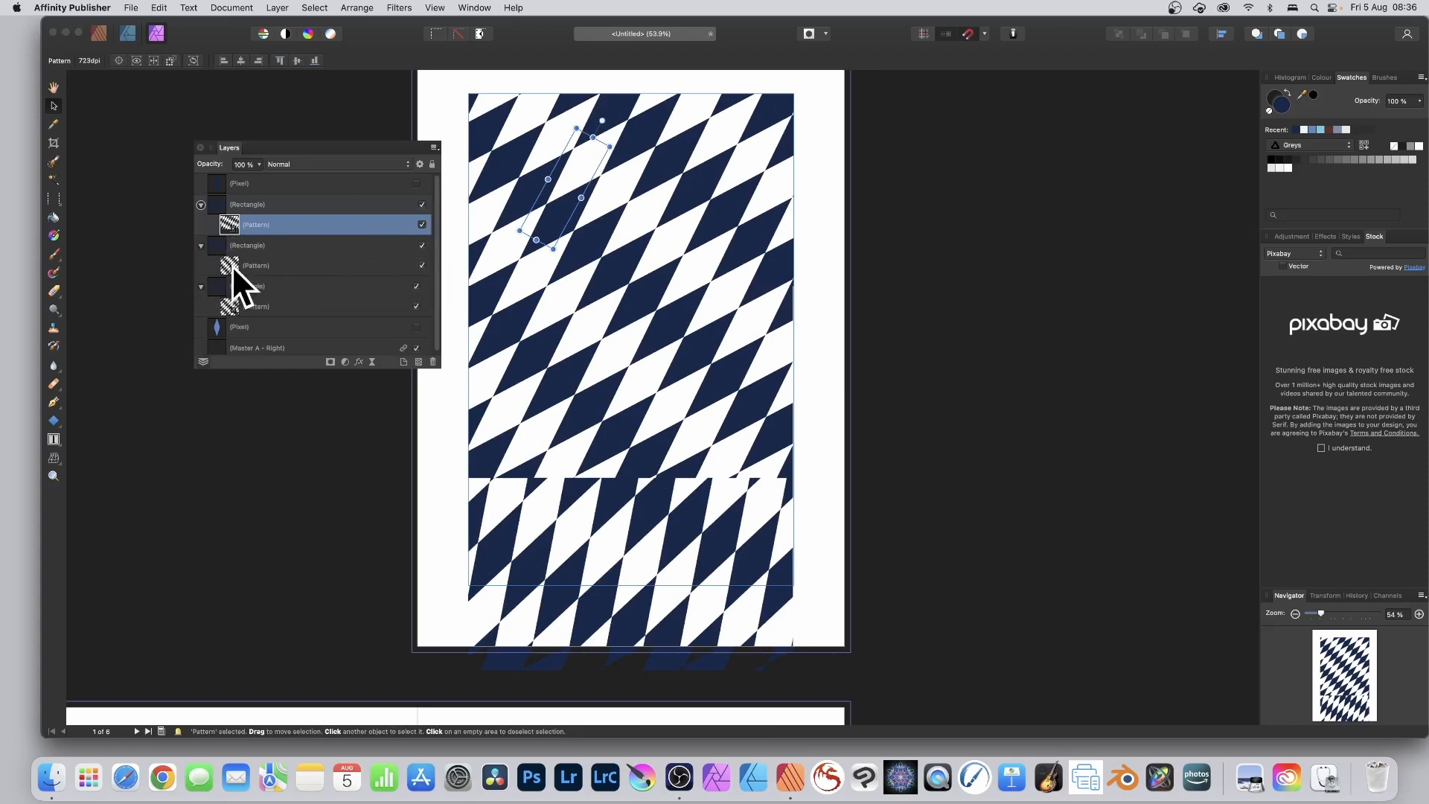
{"action": "left_click", "coordinate": [231, 265]}
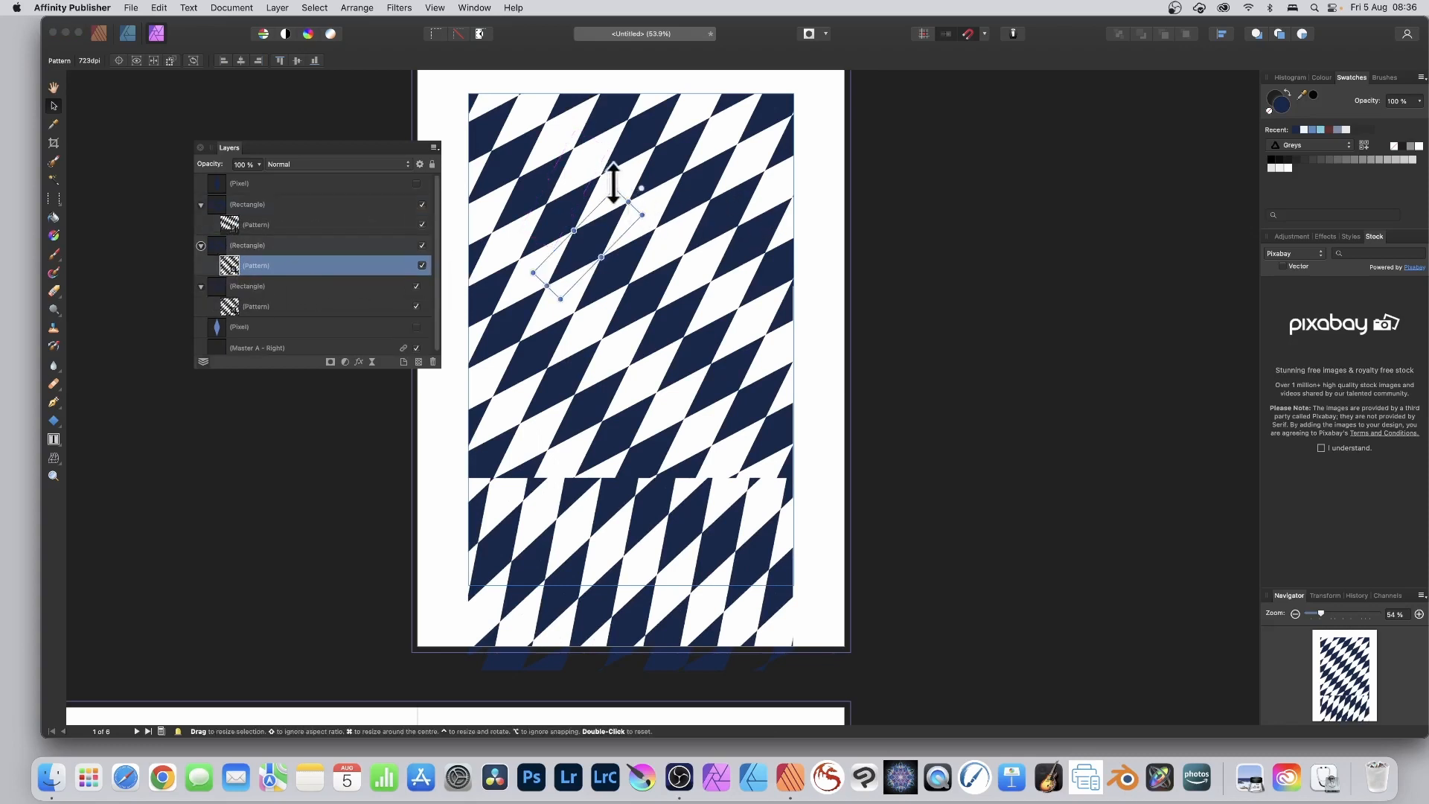
{"action": "left_click_drag", "start_coordinate": [641, 188], "coordinate": [580, 235]}
{"action": "left_click", "coordinate": [241, 310]}
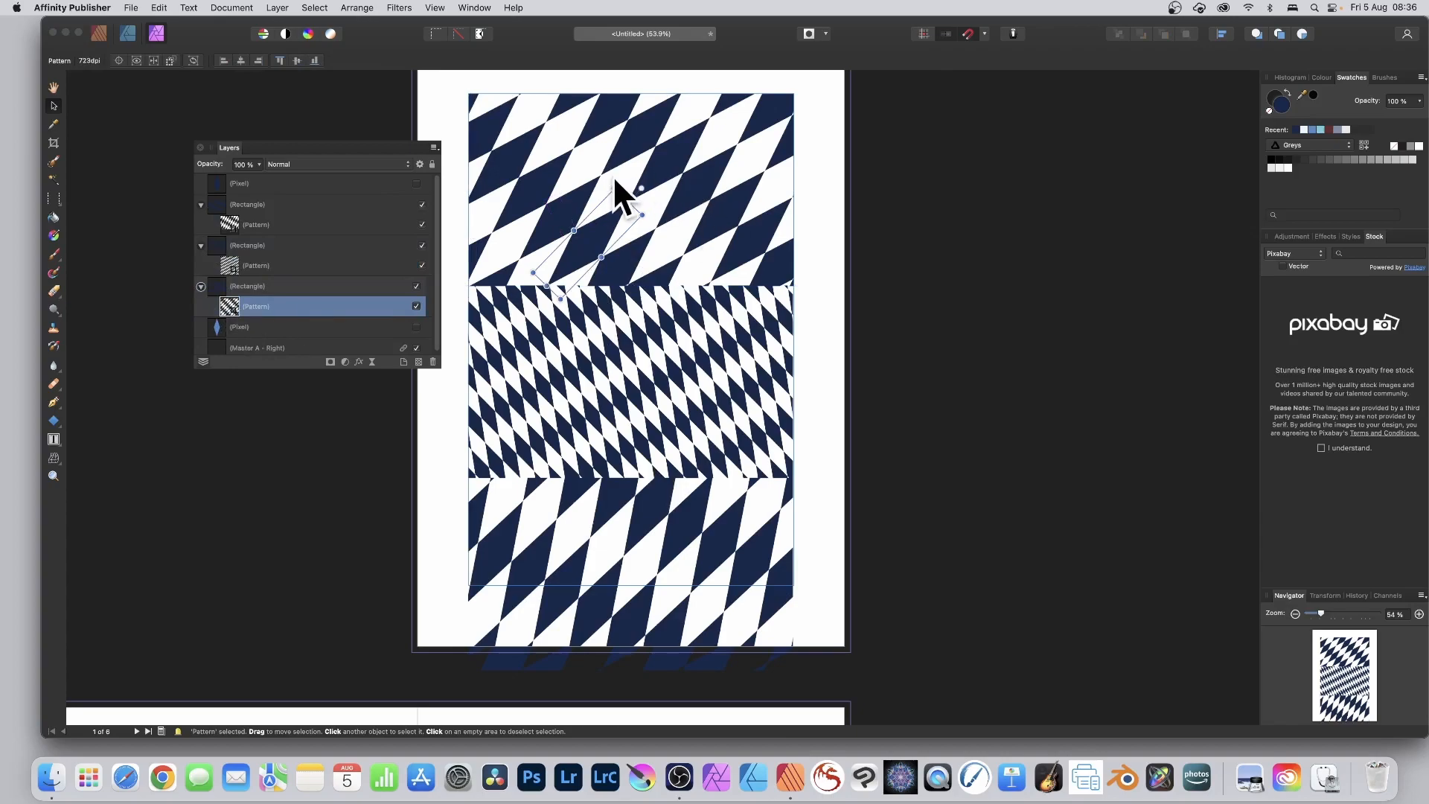
{"action": "left_click_drag", "start_coordinate": [615, 180], "coordinate": [638, 120]}
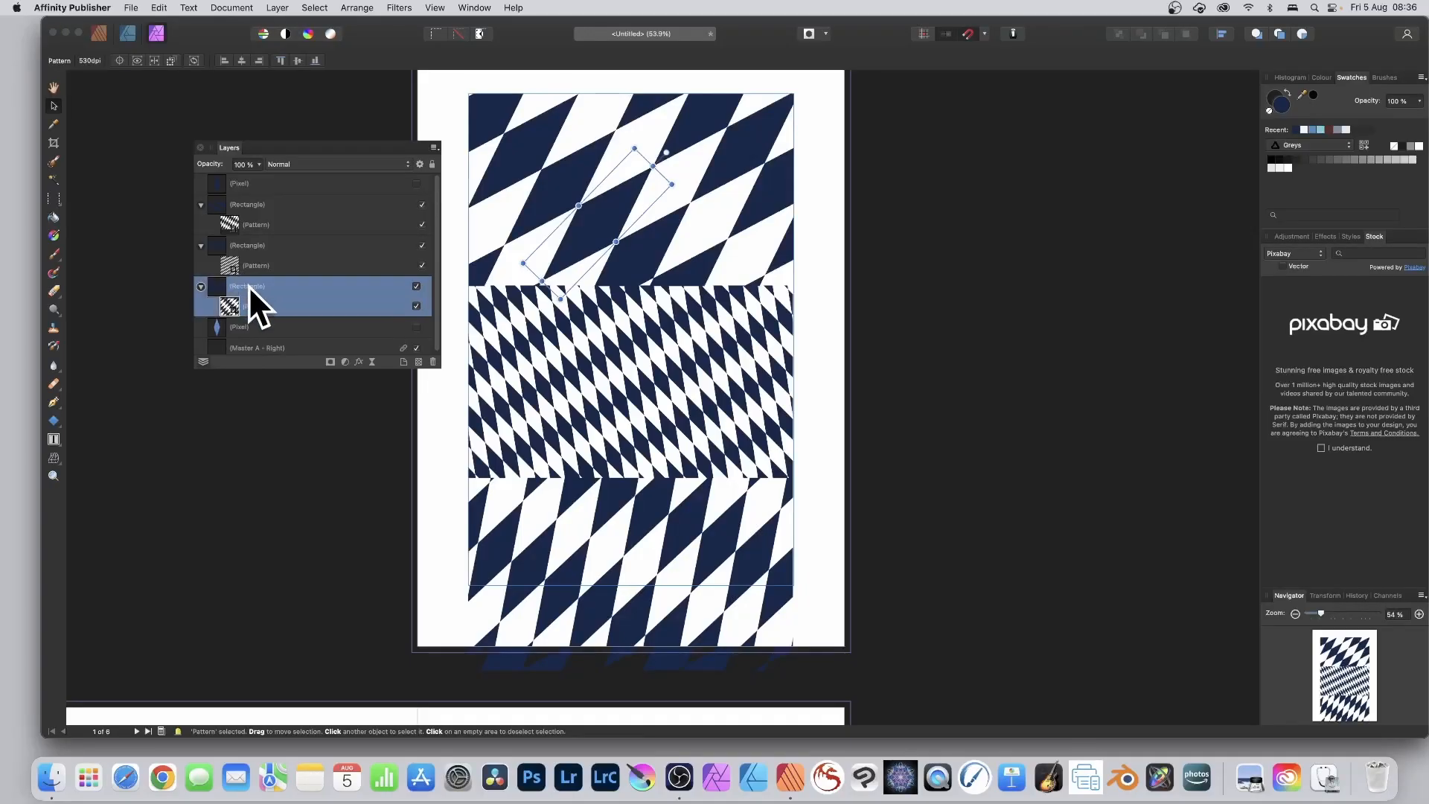
Step: Try moving the upper rectangle up and left with Lock Children turned off, and turn Lock Children back on
{"action": "left_click", "coordinate": [229, 288]}
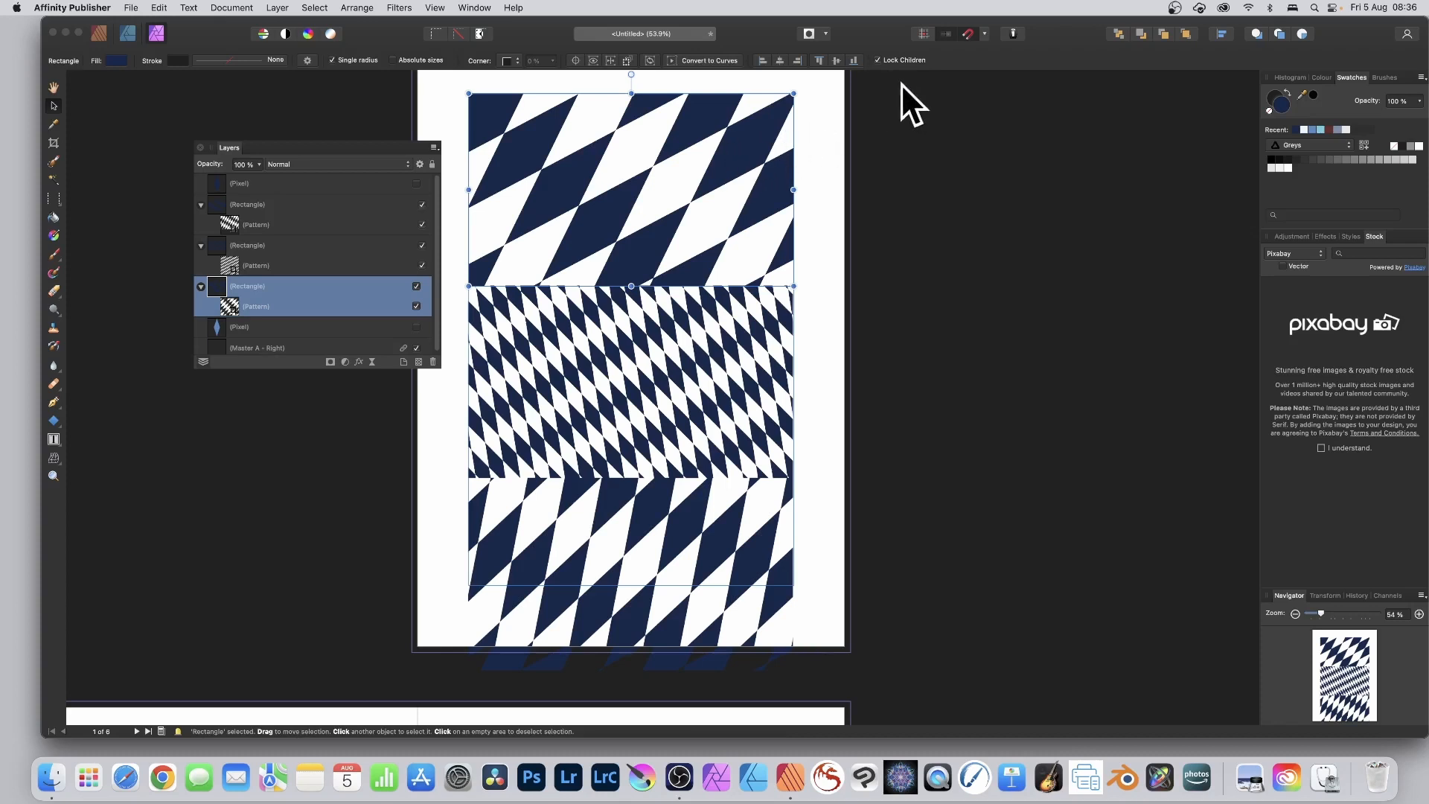
{"action": "left_click", "coordinate": [878, 60]}
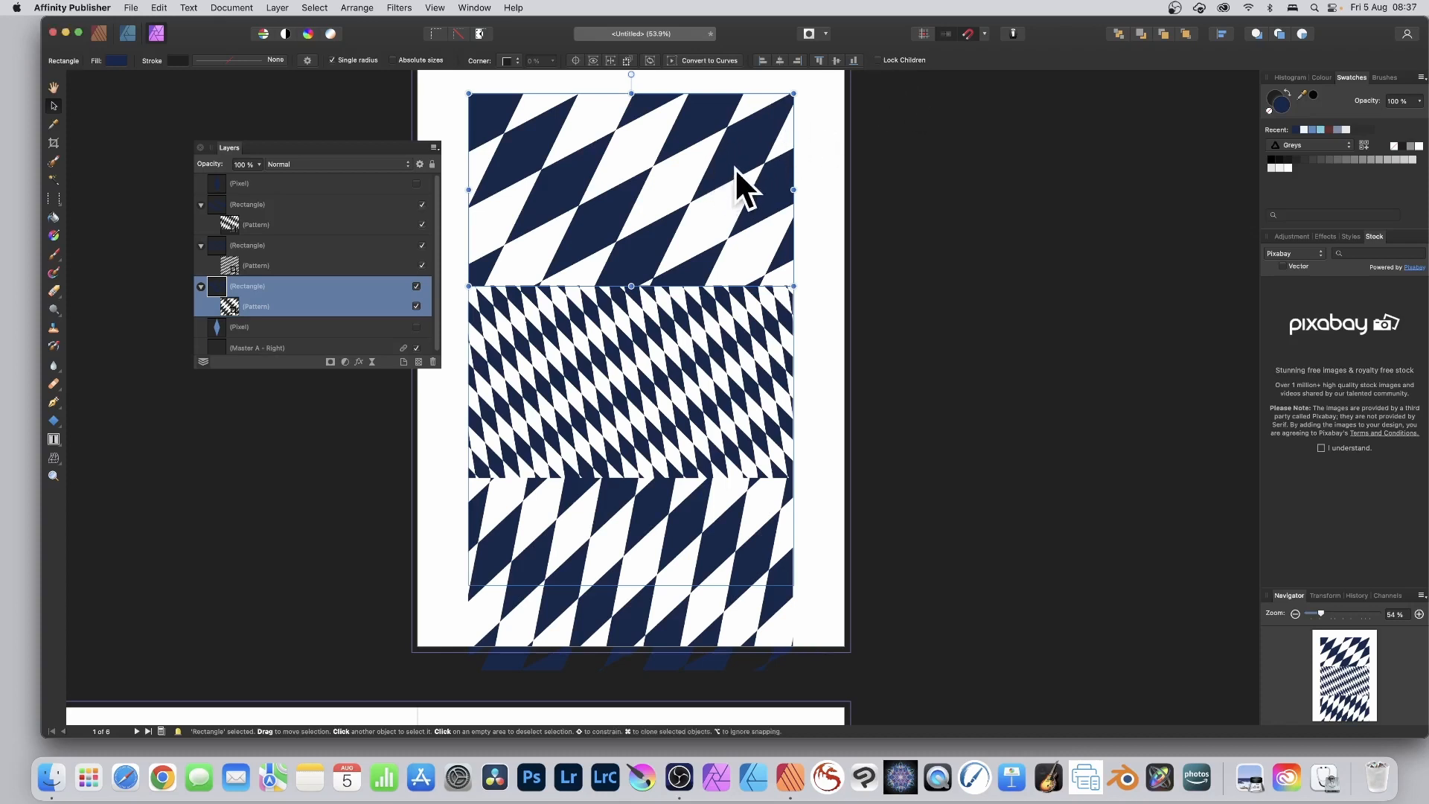
{"action": "left_click_drag", "start_coordinate": [731, 163], "coordinate": [701, 150]}
{"action": "left_click_drag", "start_coordinate": [737, 243], "coordinate": [674, 214]}
{"action": "left_click", "coordinate": [878, 60]}
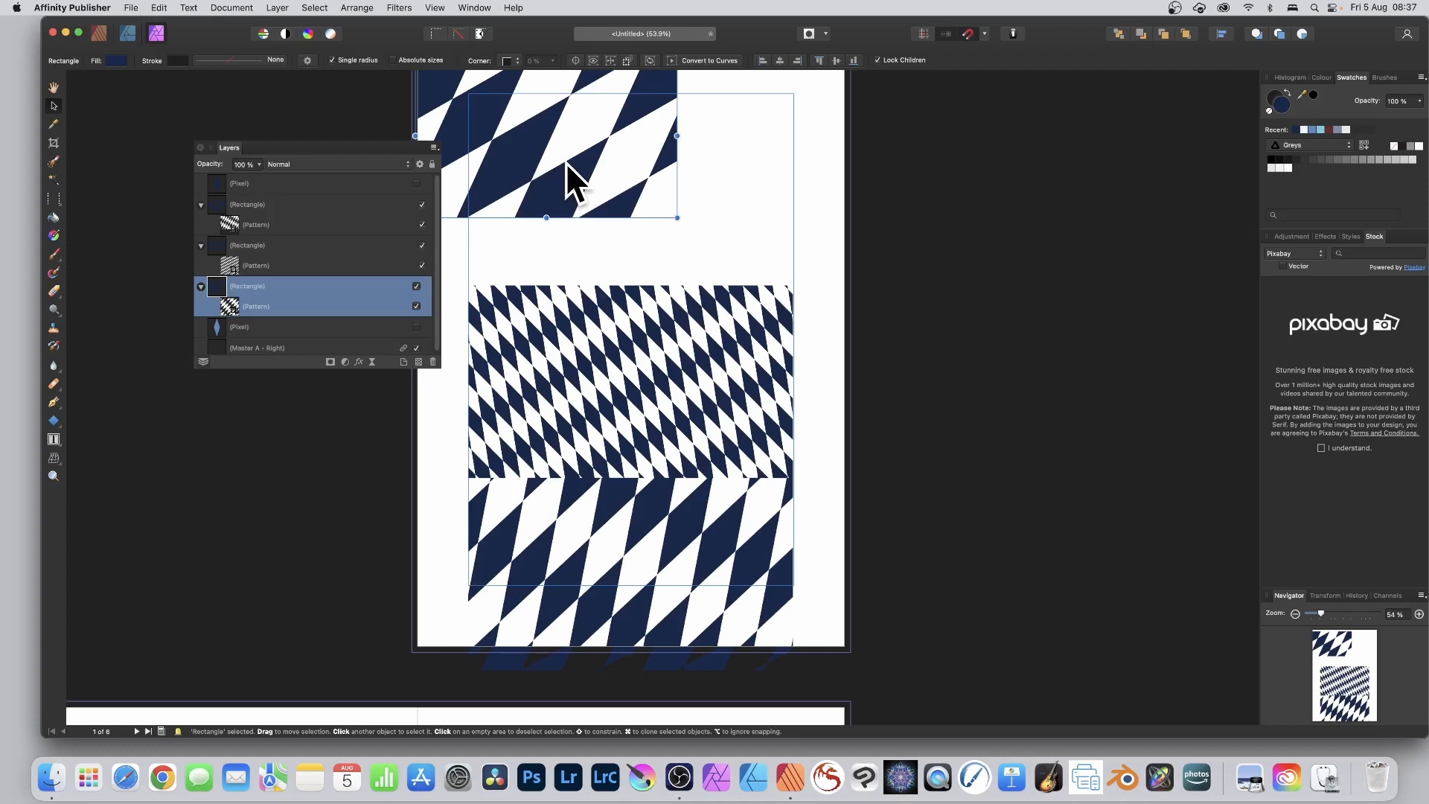
Step: Undo the moves of the upper patterned rectangle
{"action": "key", "text": "super+z"}
{"action": "key", "text": "super+z"}
{"action": "key", "text": "super+z"}
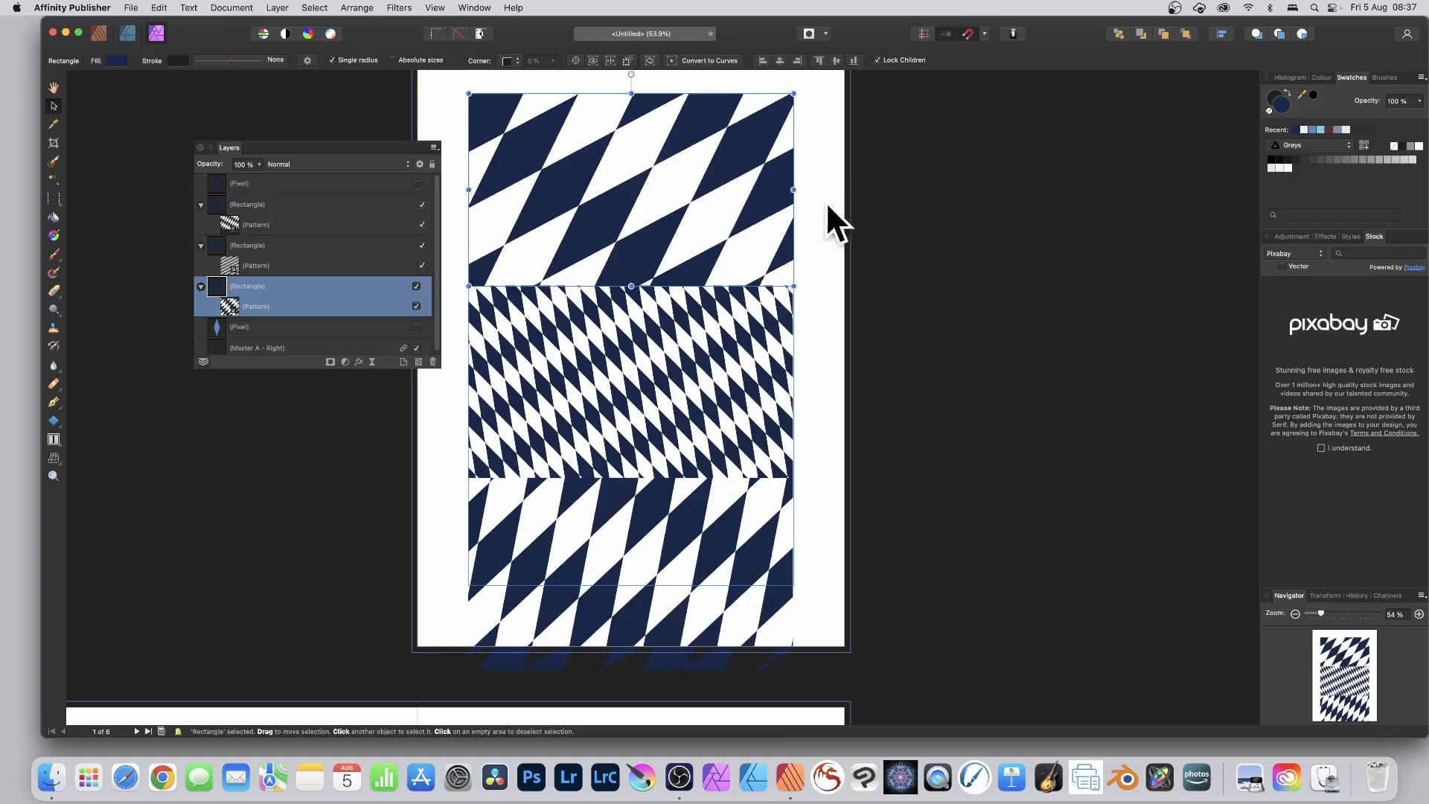
Step: Change the upper patterned rectangle's fill to bright pink and move the Layers panel clear of the colour wheel
{"action": "left_click", "coordinate": [749, 319]}
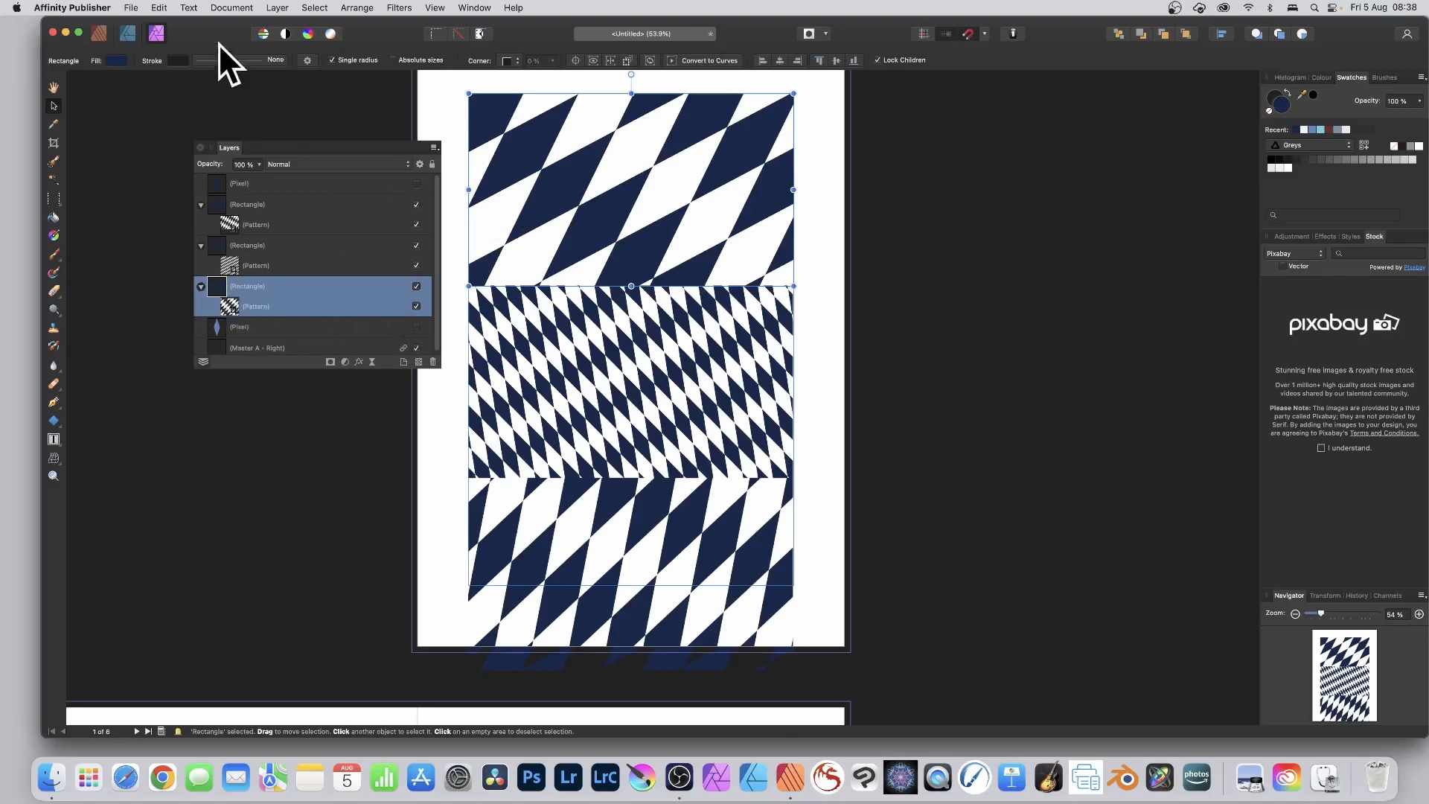
{"action": "left_click", "coordinate": [117, 60]}
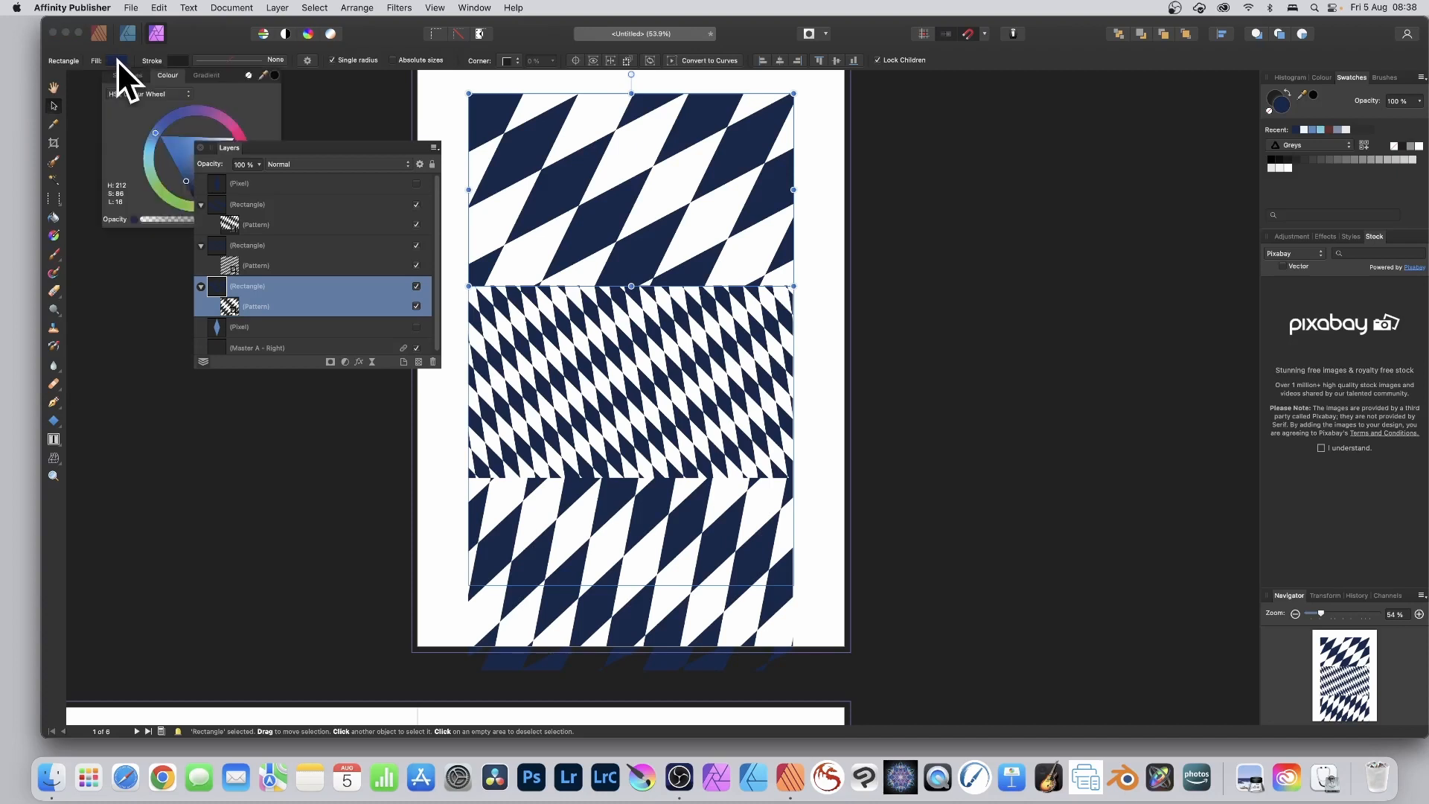
{"action": "left_click", "coordinate": [230, 130]}
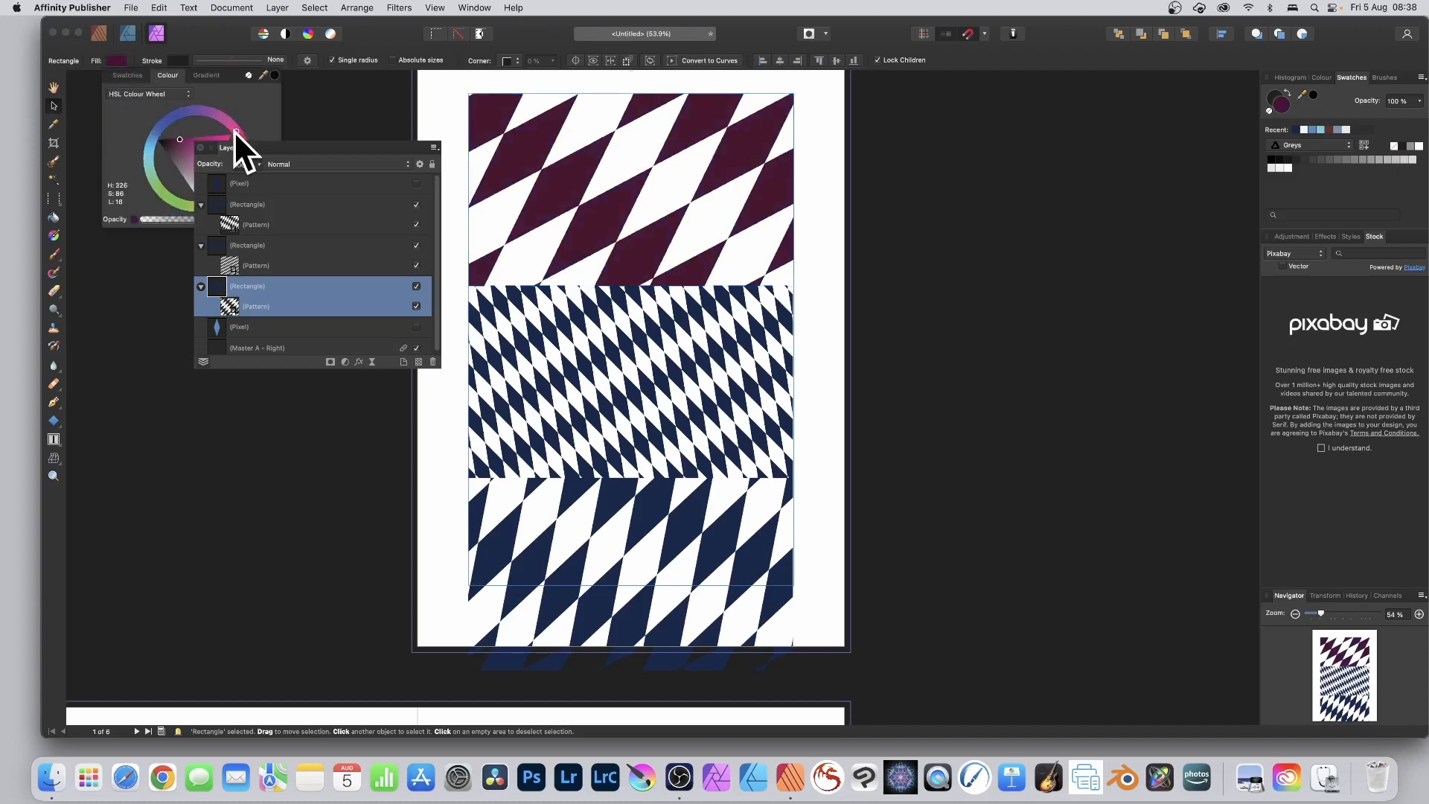
{"action": "left_click_drag", "start_coordinate": [222, 137], "coordinate": [220, 271]}
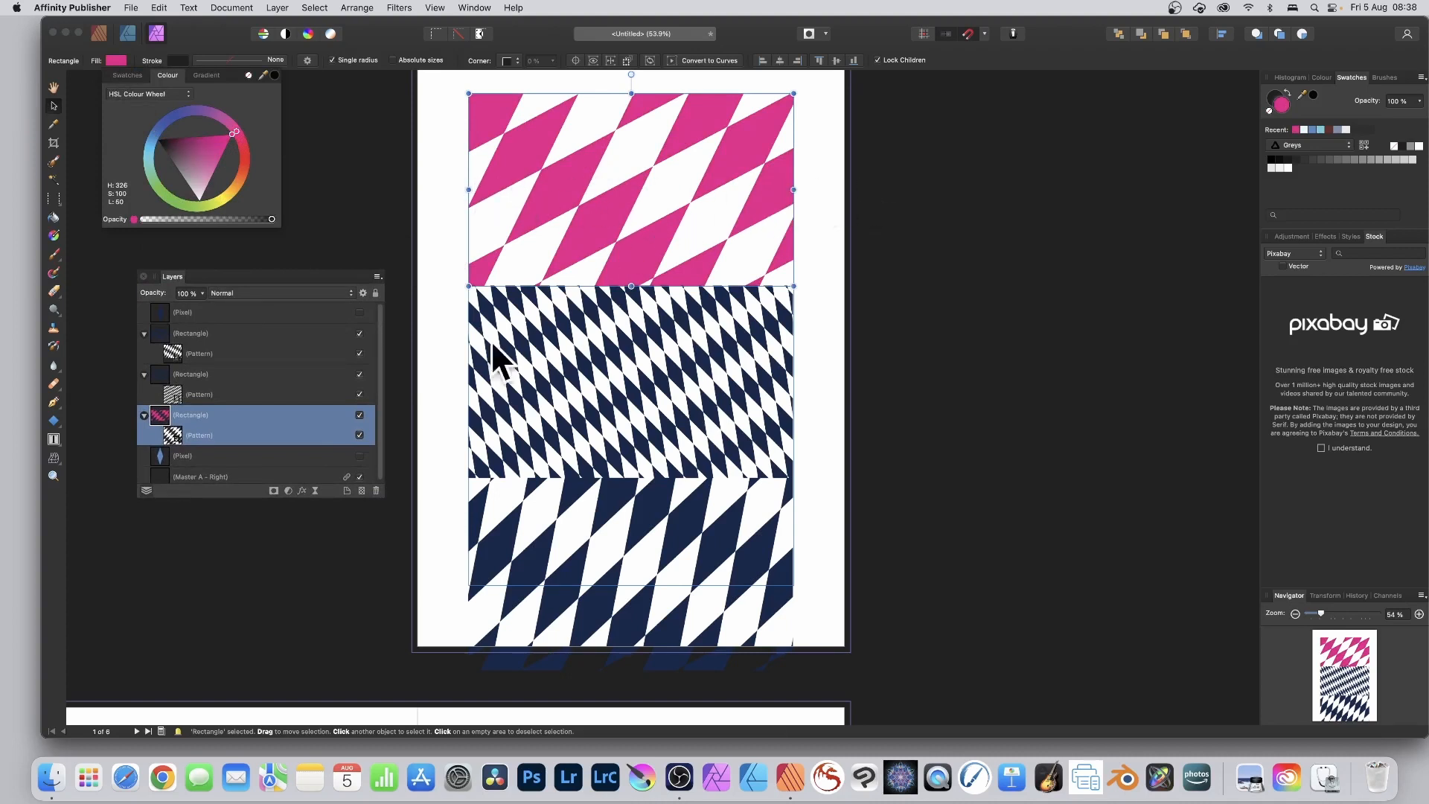
Step: Change the middle patterned rectangle's fill to light green
{"action": "left_click", "coordinate": [209, 374]}
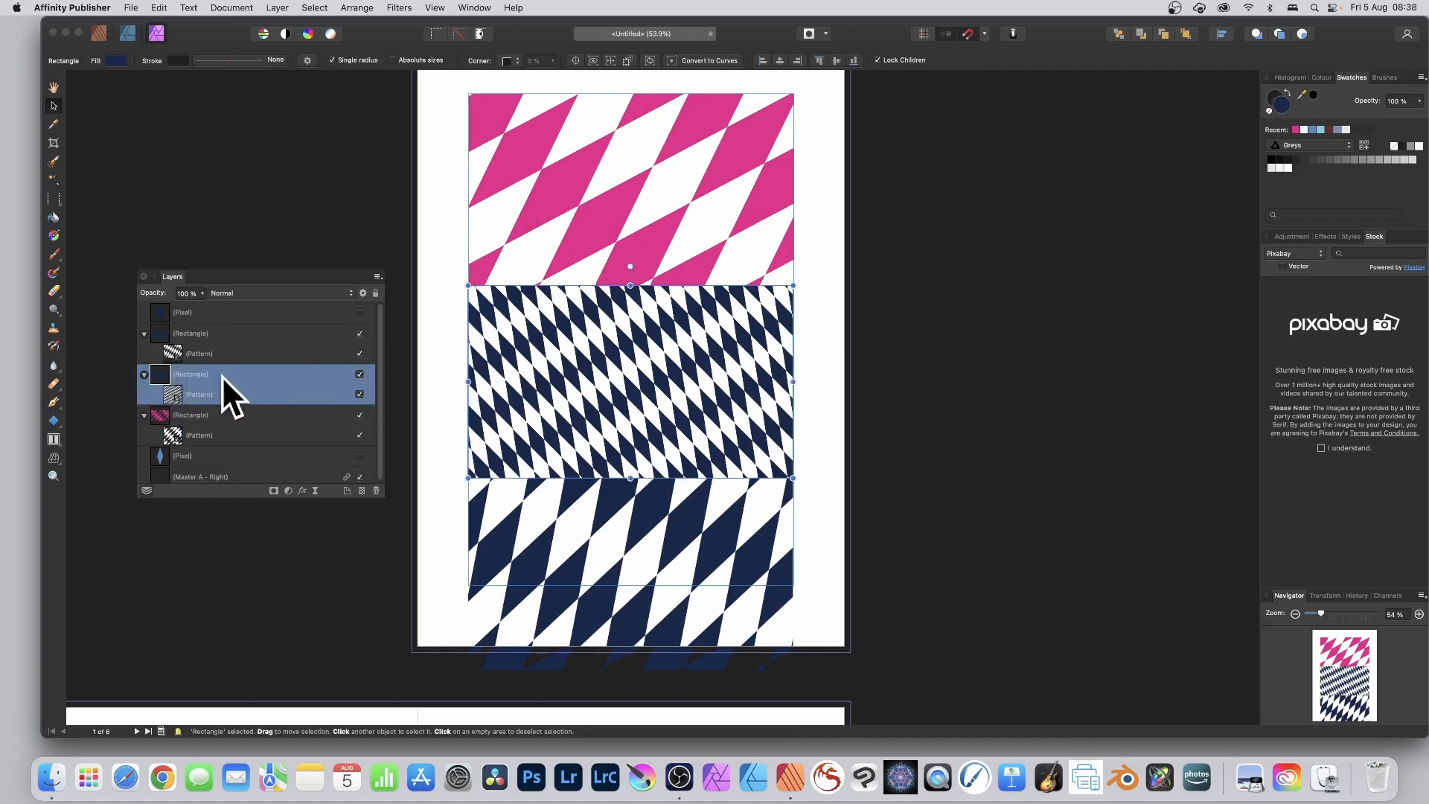
{"action": "left_click", "coordinate": [118, 60]}
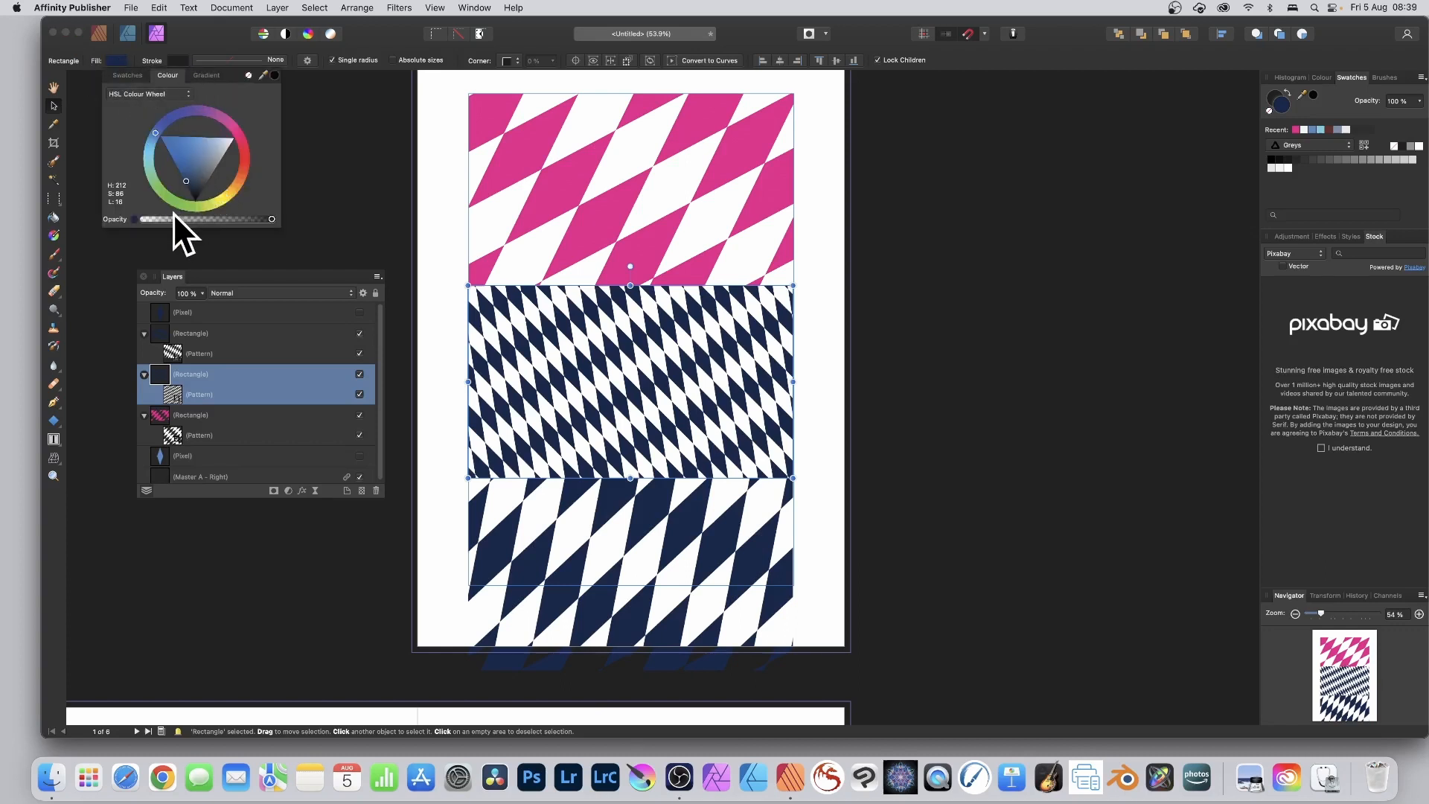
{"action": "mouse_move", "coordinate": [185, 203]}
{"action": "left_mouse_down"}
{"action": "mouse_move", "coordinate": [169, 137]}
{"action": "mouse_move", "coordinate": [190, 141]}
{"action": "mouse_move", "coordinate": [199, 177]}
{"action": "mouse_move", "coordinate": [186, 195]}
{"action": "left_mouse_up"}
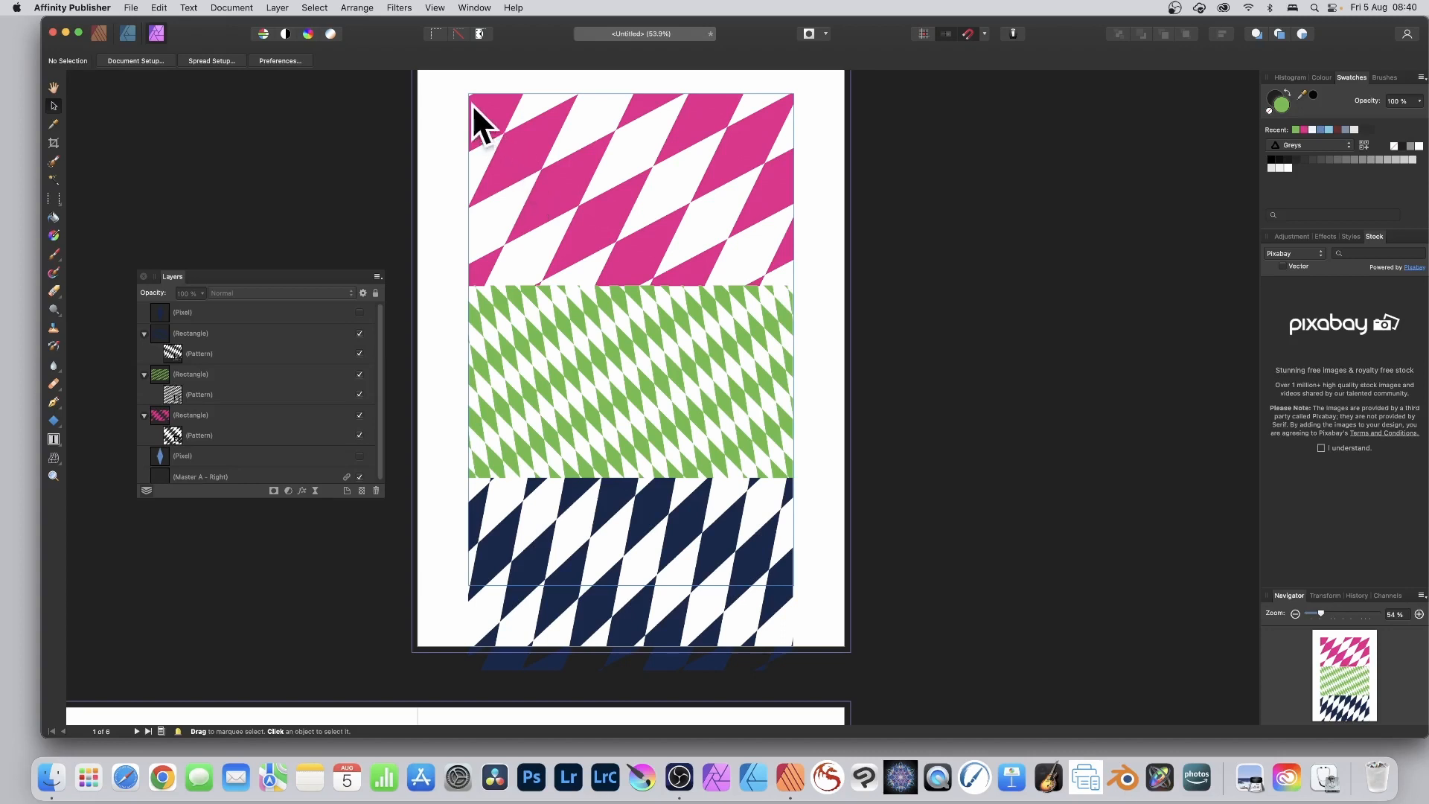
Step: Select the three patterned rectangles, merge everything visible into a new pixel layer, and place it at the top of the layer stack
{"action": "left_click_drag", "start_coordinate": [453, 92], "coordinate": [886, 683]}
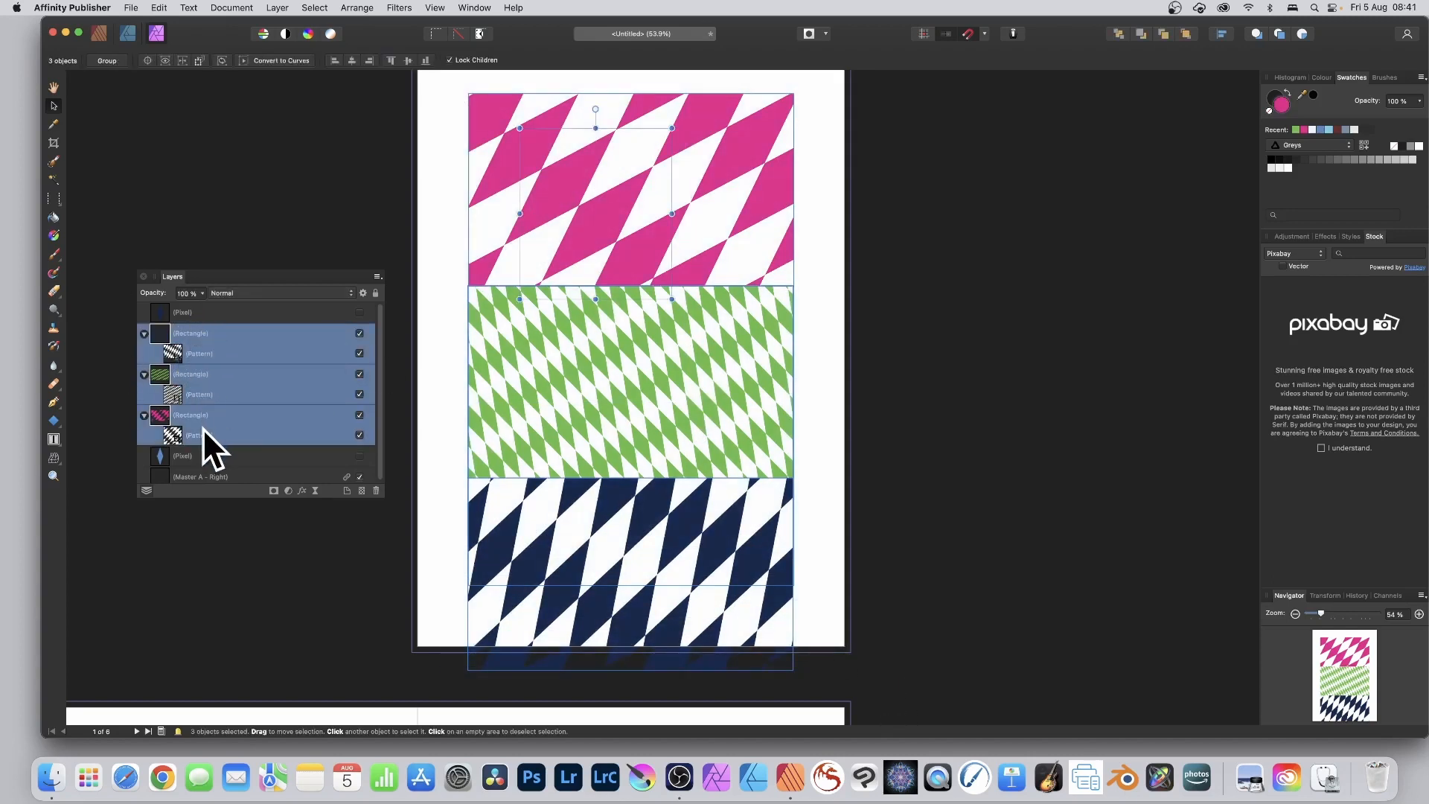
{"action": "left_click", "coordinate": [278, 9]}
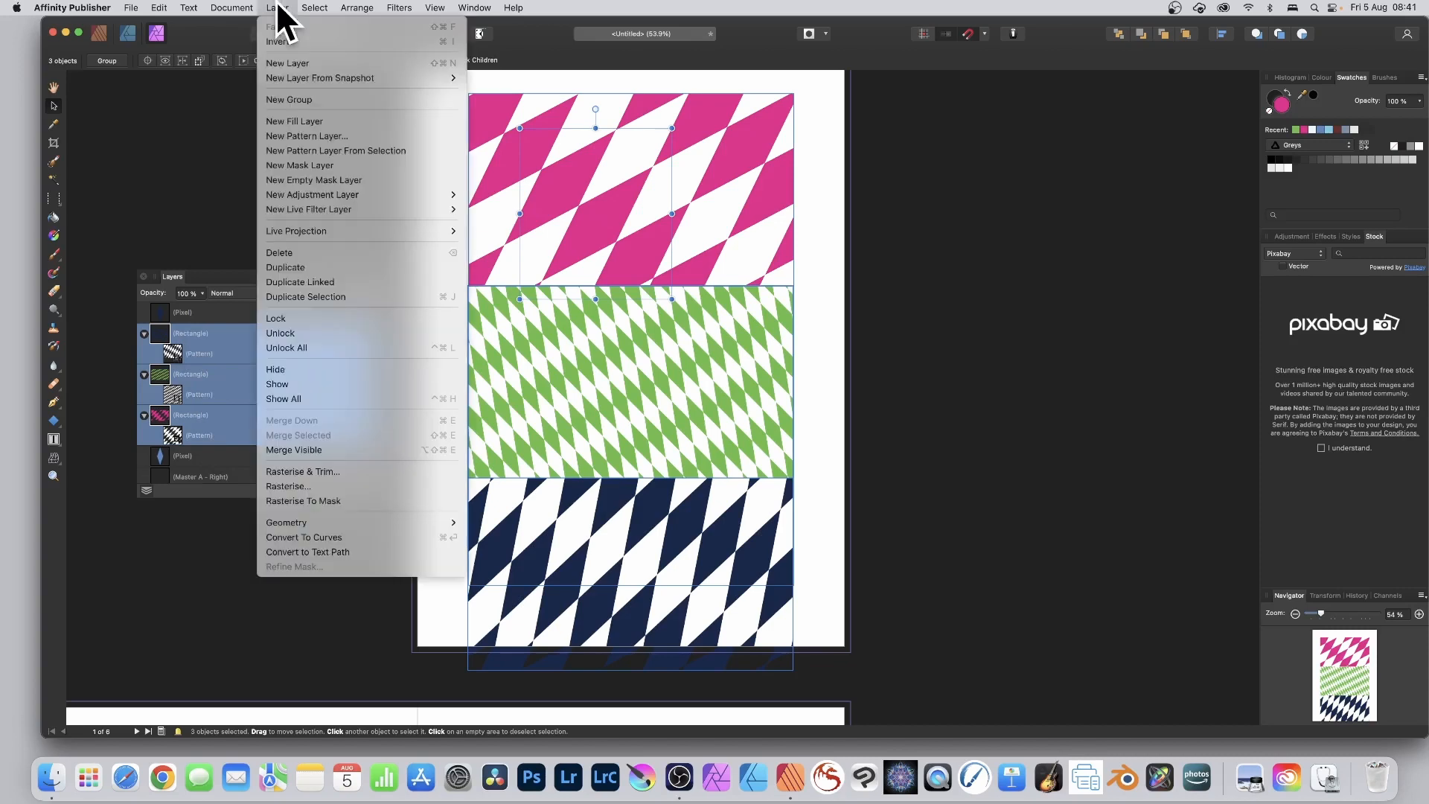
{"action": "left_click", "coordinate": [289, 448]}
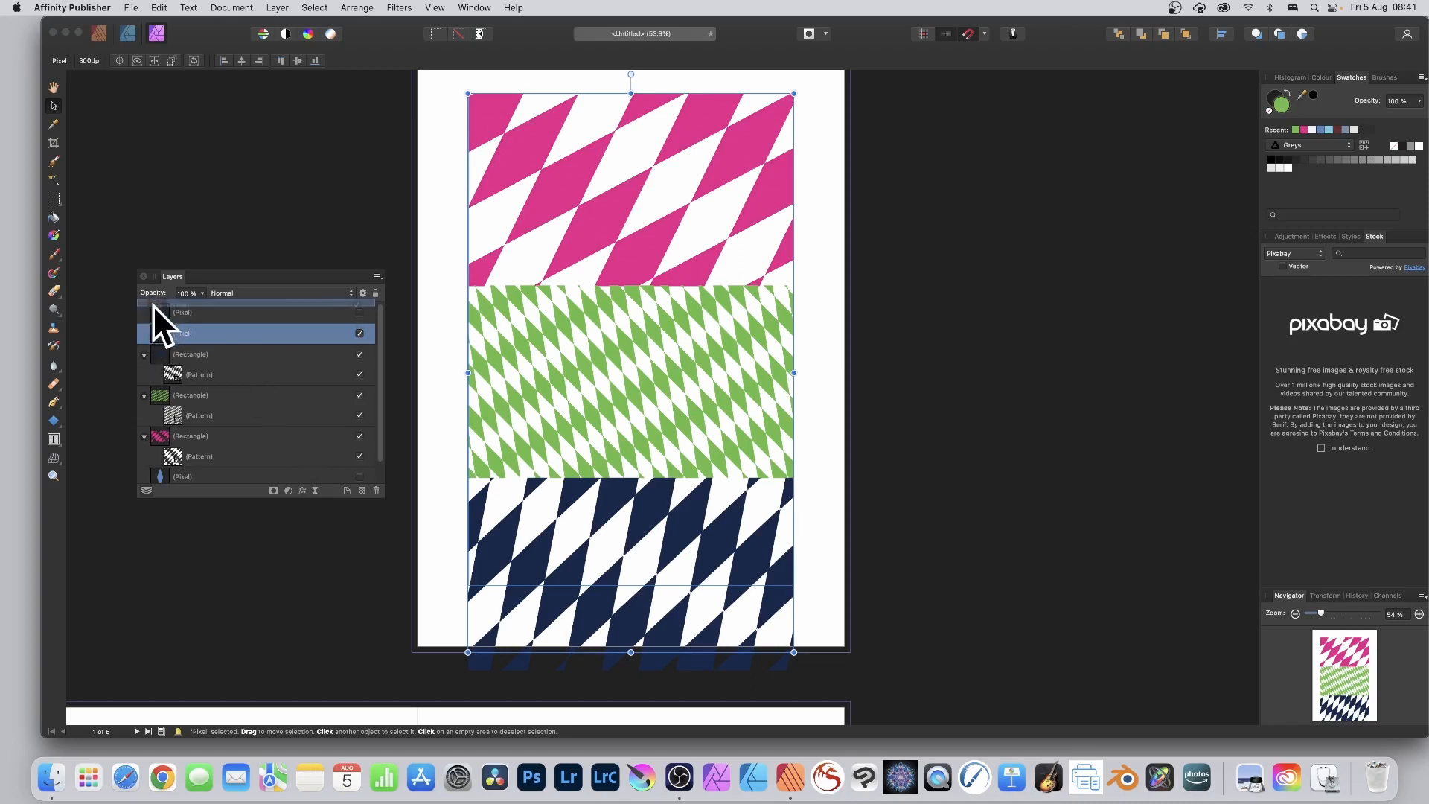
{"action": "left_click", "coordinate": [154, 305]}
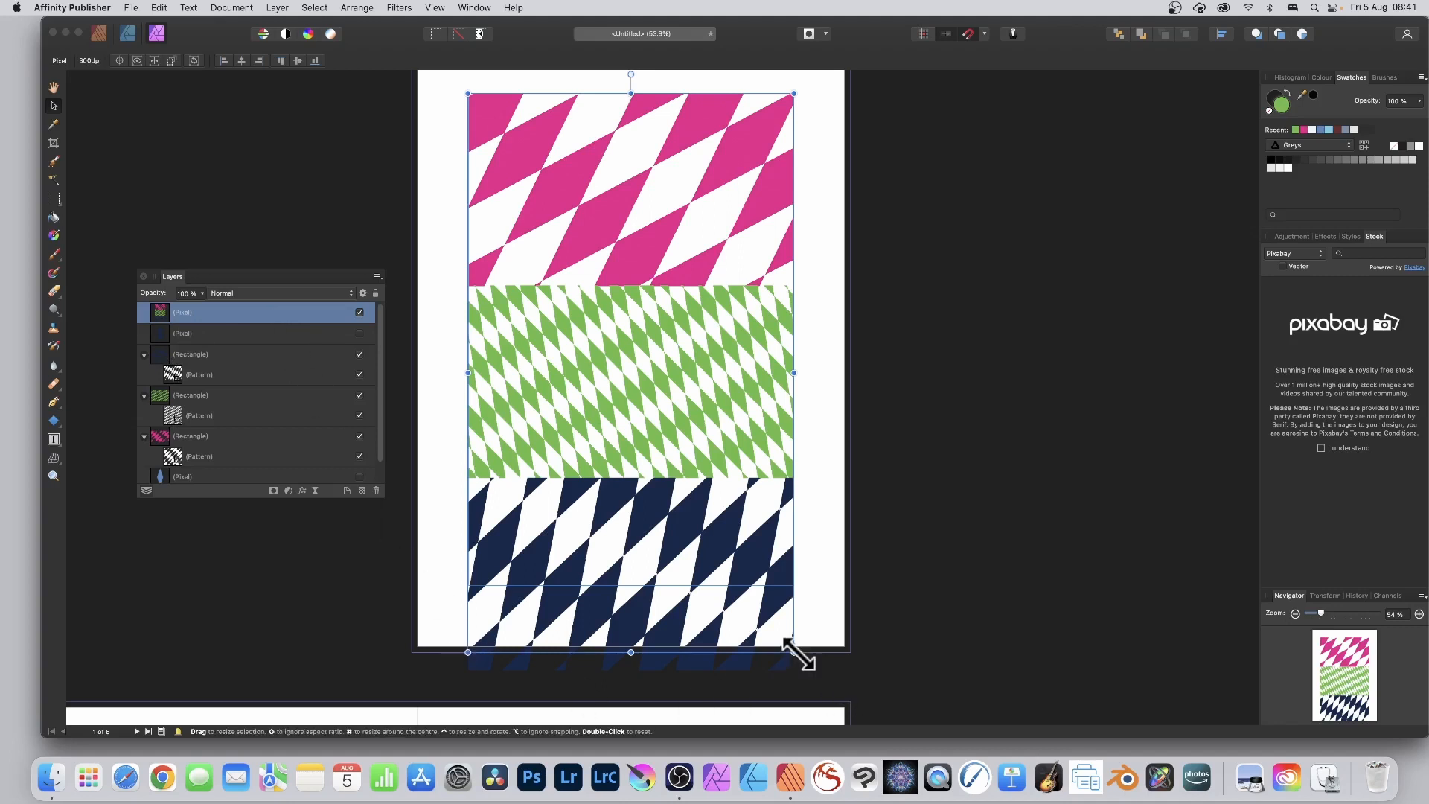
Step: Scale the merged pixel layer down and centre it horizontally on the page, hiding the three original rectangles and their patterns
{"action": "left_click_drag", "start_coordinate": [794, 653], "coordinate": [688, 462]}
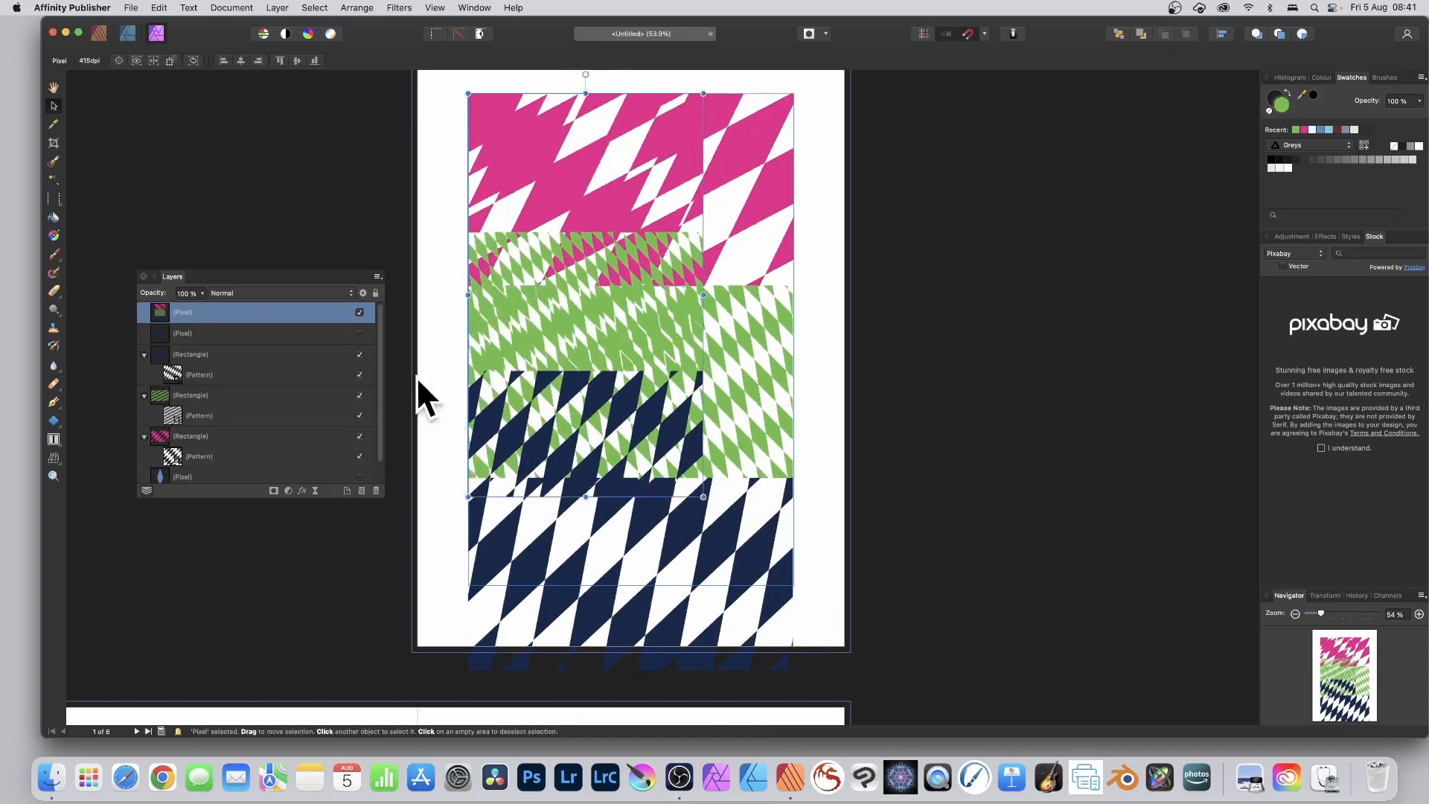
{"action": "left_click", "coordinate": [360, 355]}
{"action": "left_click", "coordinate": [359, 375]}
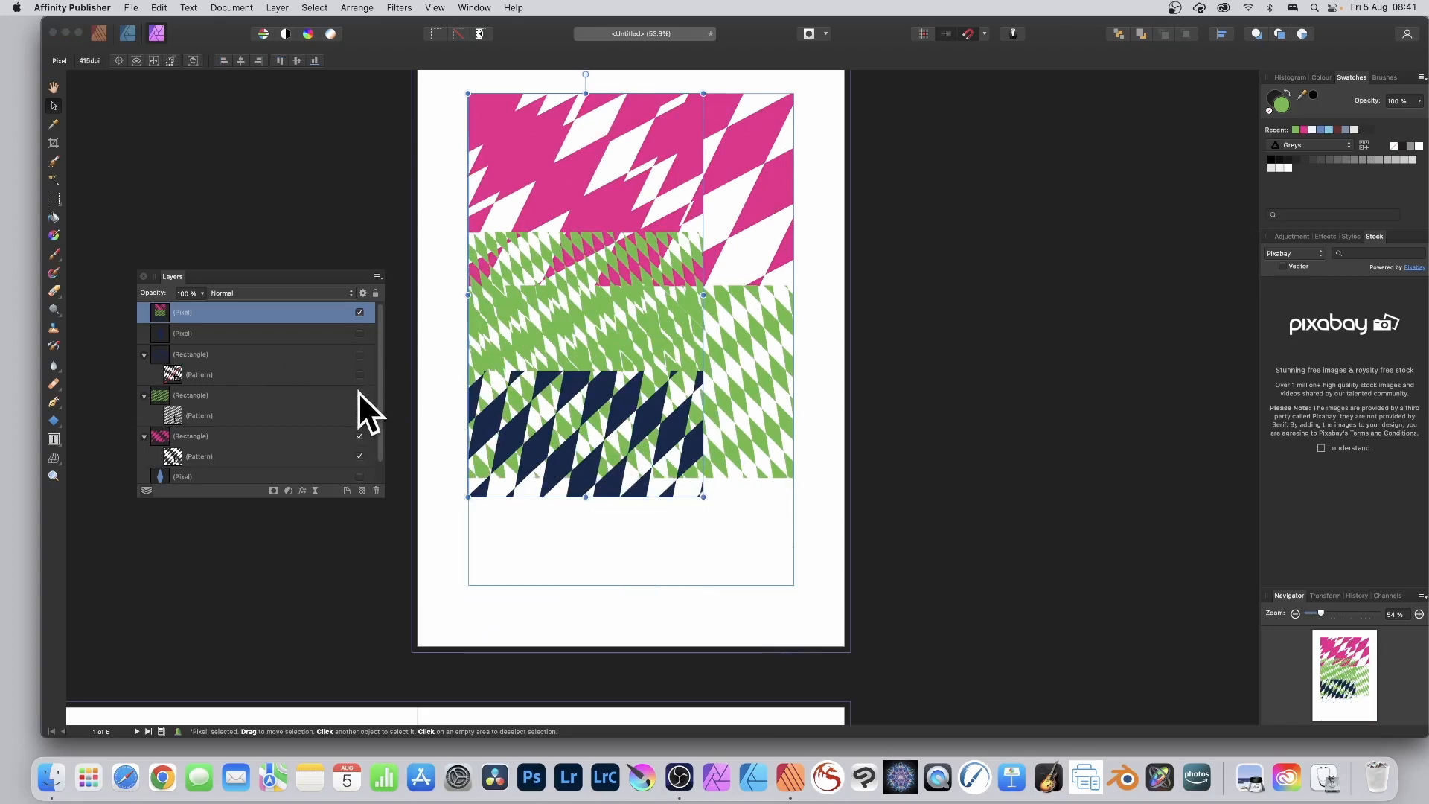
{"action": "left_click", "coordinate": [359, 394]}
{"action": "left_click", "coordinate": [359, 416]}
{"action": "left_click", "coordinate": [360, 436]}
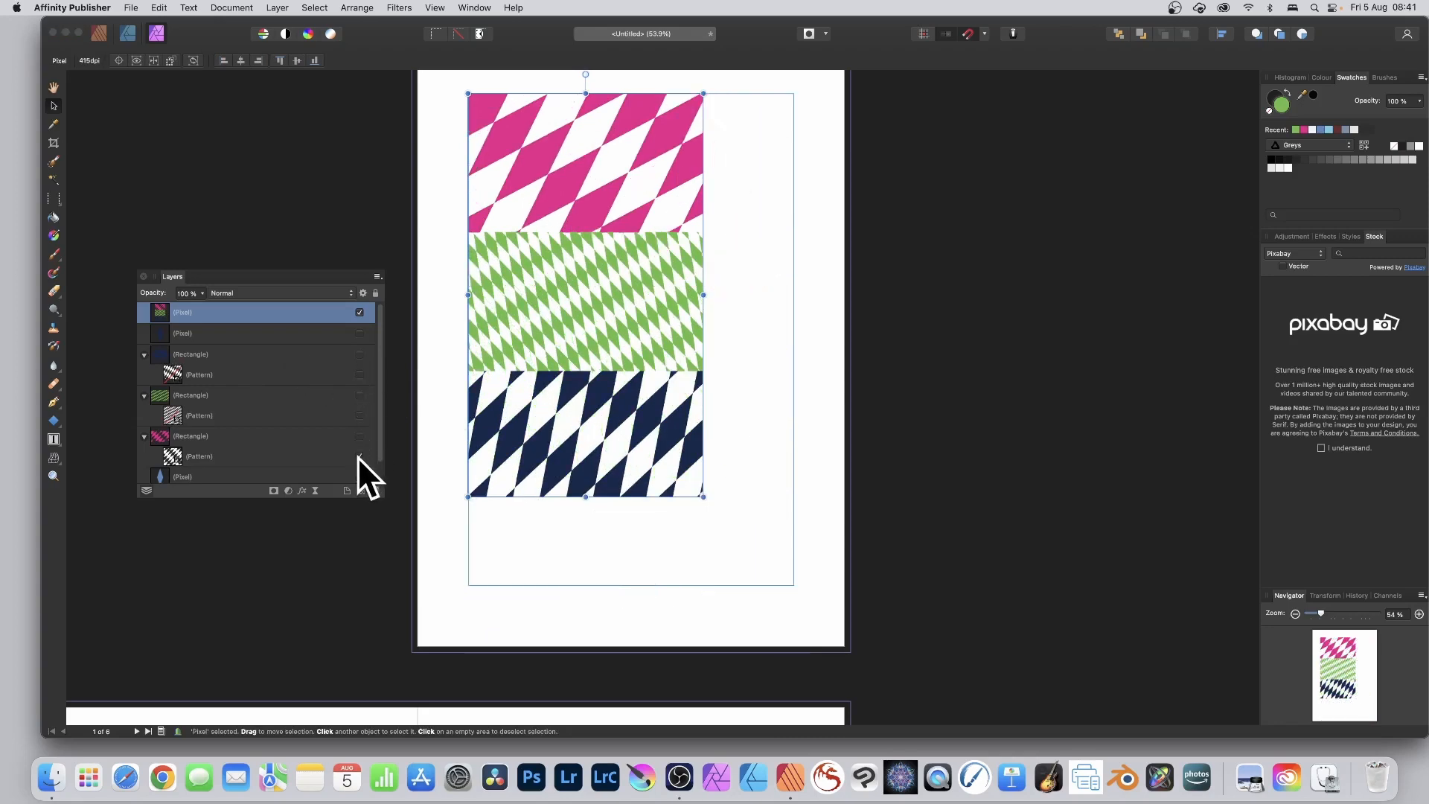
{"action": "left_click", "coordinate": [359, 456]}
{"action": "mouse_move", "coordinate": [657, 249]}
{"action": "left_mouse_down"}
{"action": "mouse_move", "coordinate": [641, 265]}
{"action": "mouse_move", "coordinate": [644, 229]}
{"action": "mouse_move", "coordinate": [666, 226]}
{"action": "left_mouse_up"}
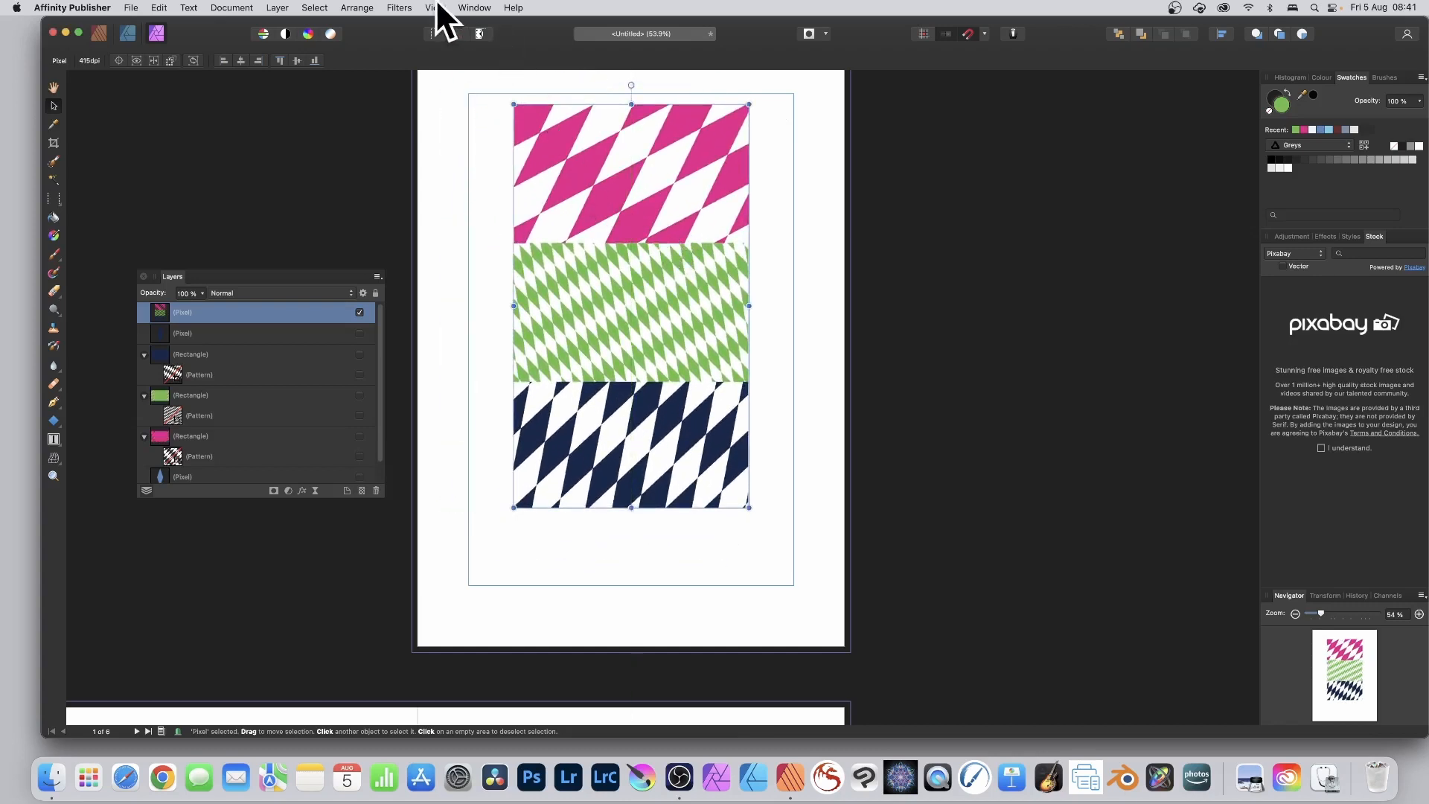
Step: Start a Deform filter on the merged layer with Similarity constraints and place nodes on the pink and navy patterns
{"action": "left_click", "coordinate": [396, 5]}
{"action": "mouse_move", "coordinate": [399, 52]}
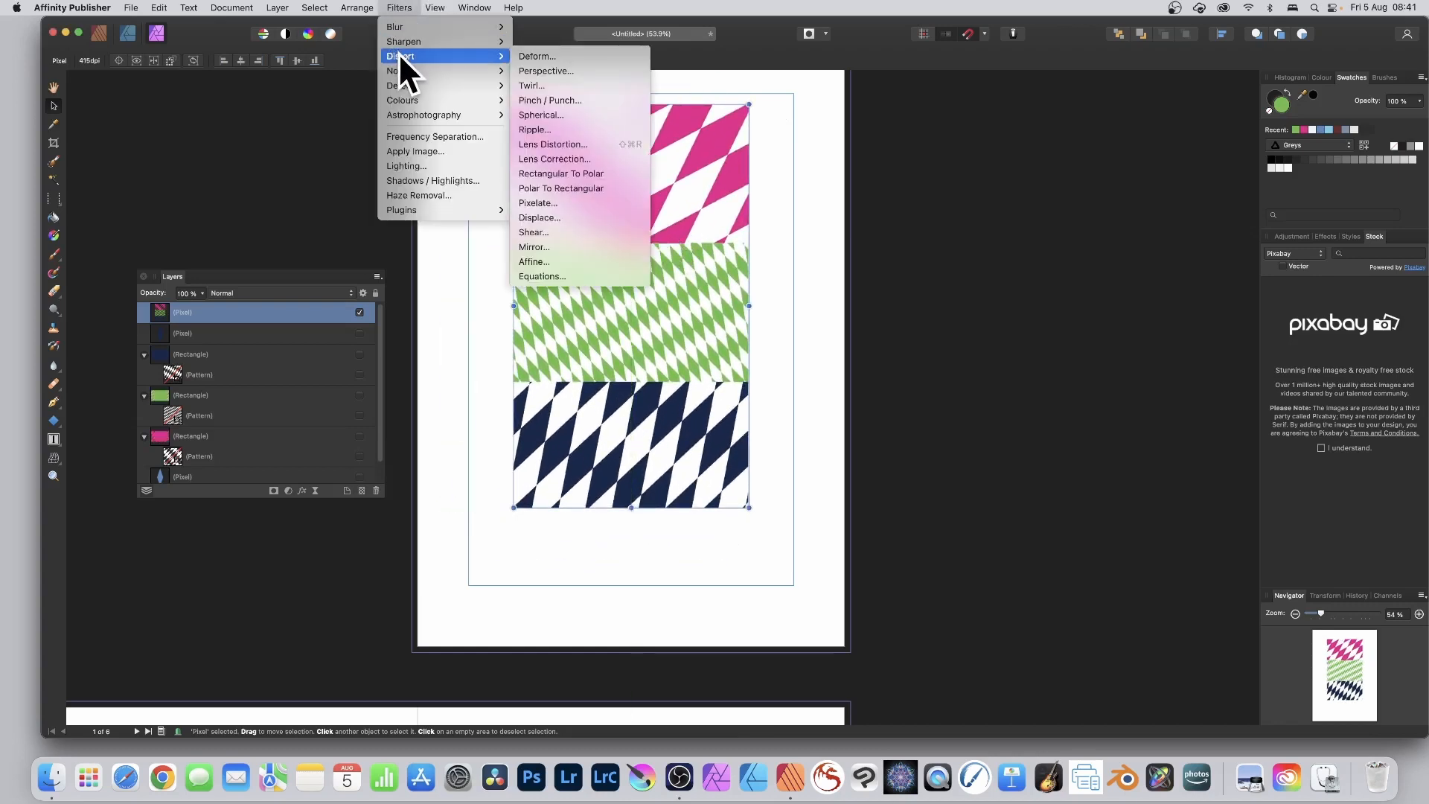
{"action": "left_click", "coordinate": [569, 57]}
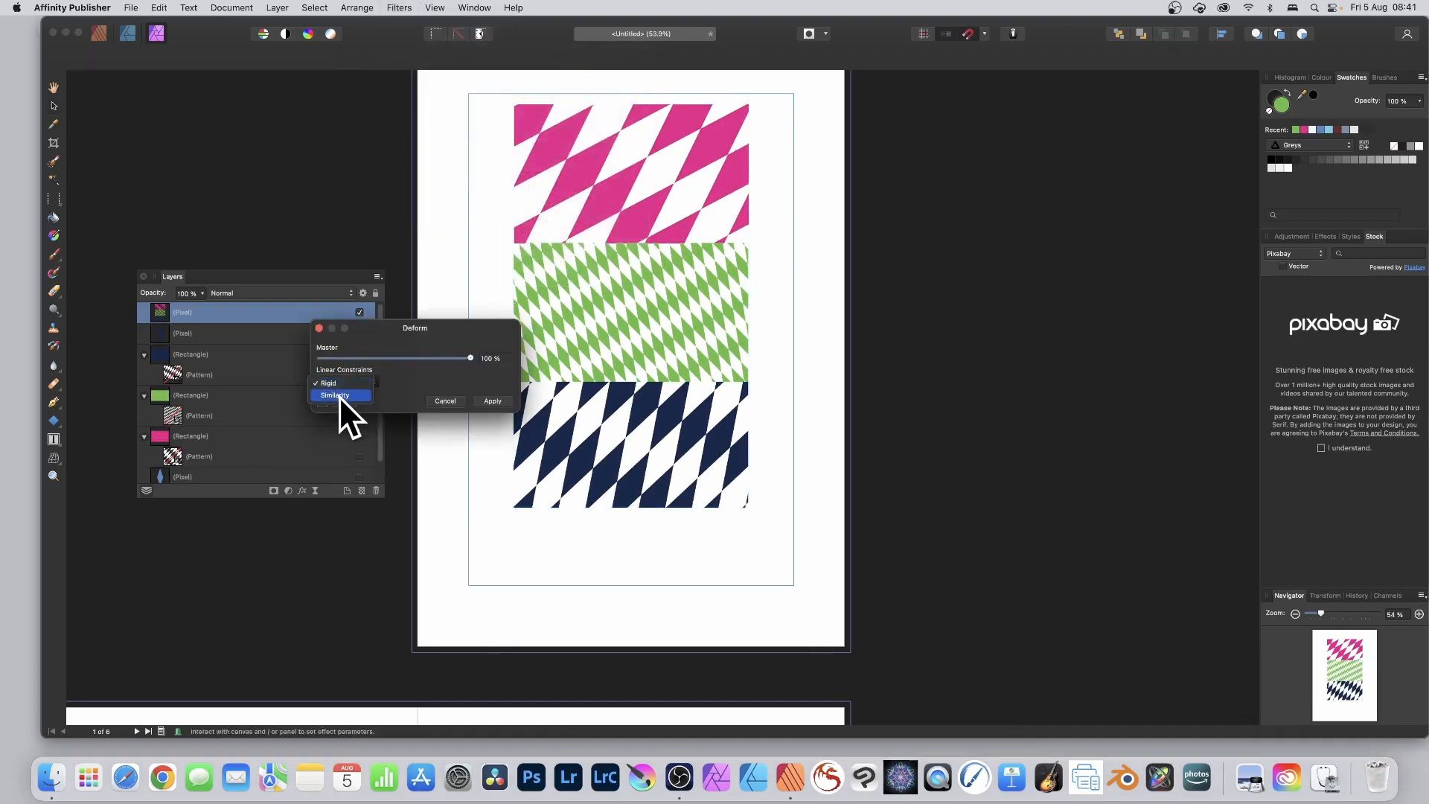
{"action": "left_click", "coordinate": [337, 396]}
{"action": "left_click", "coordinate": [557, 192]}
{"action": "left_click", "coordinate": [609, 395]}
{"action": "left_click", "coordinate": [722, 203]}
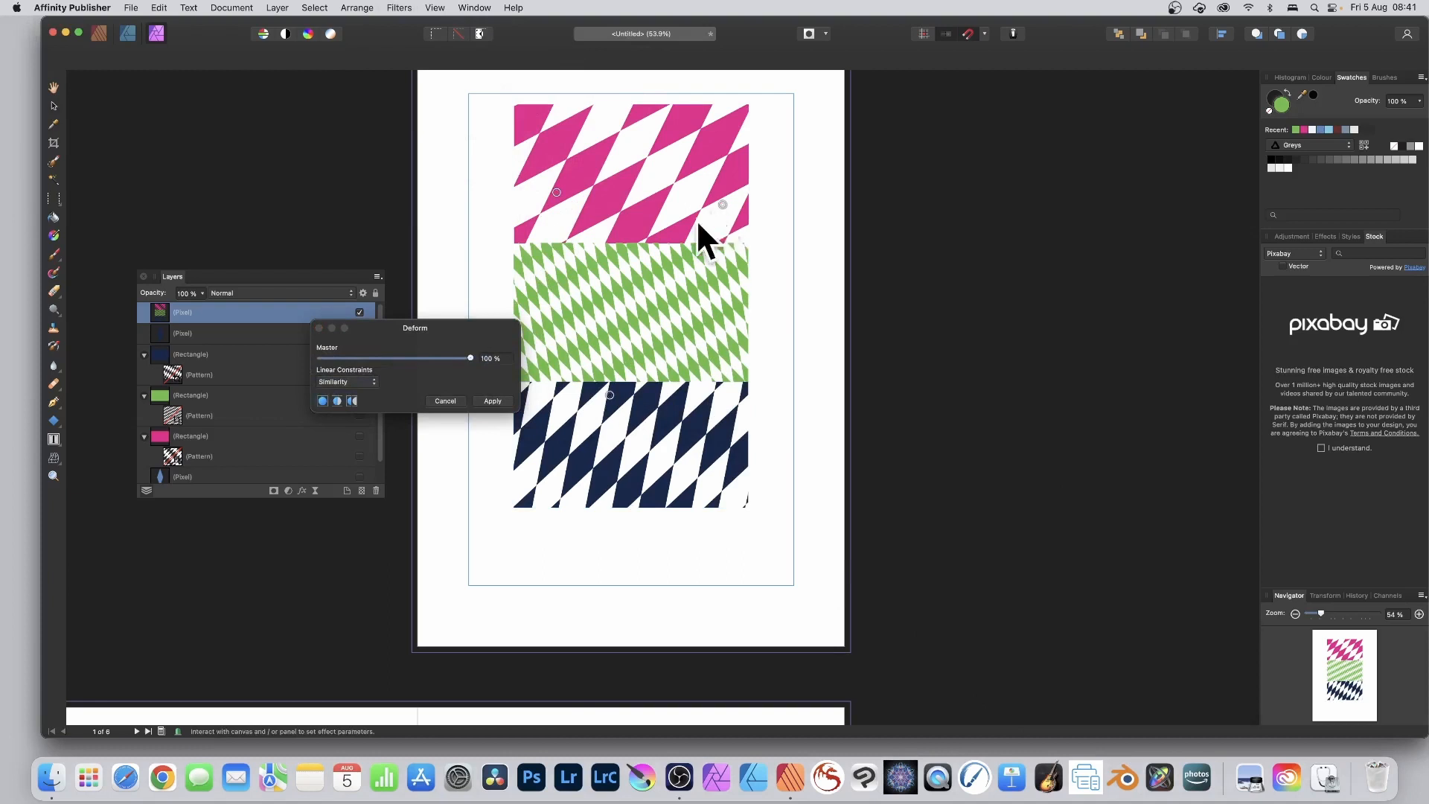
Step: Pull deform nodes outward to the page's edges to warp the pattern into waves, apply the filter, and return to the Publisher Persona
{"action": "left_click_drag", "start_coordinate": [721, 202], "coordinate": [828, 218]}
{"action": "left_click_drag", "start_coordinate": [708, 300], "coordinate": [837, 446]}
{"action": "left_click_drag", "start_coordinate": [607, 447], "coordinate": [465, 514]}
{"action": "left_click_drag", "start_coordinate": [545, 262], "coordinate": [415, 174]}
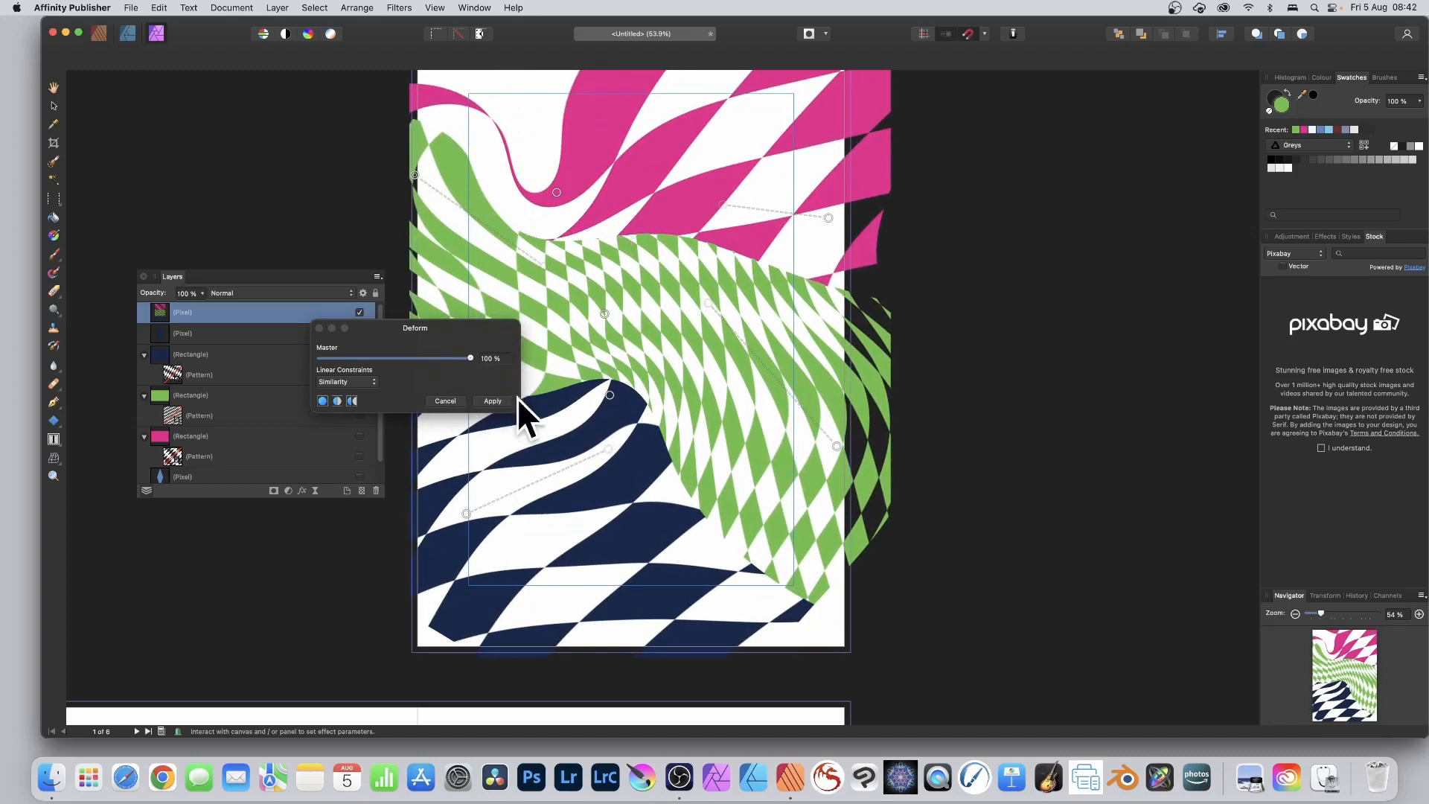
{"action": "left_click", "coordinate": [499, 400]}
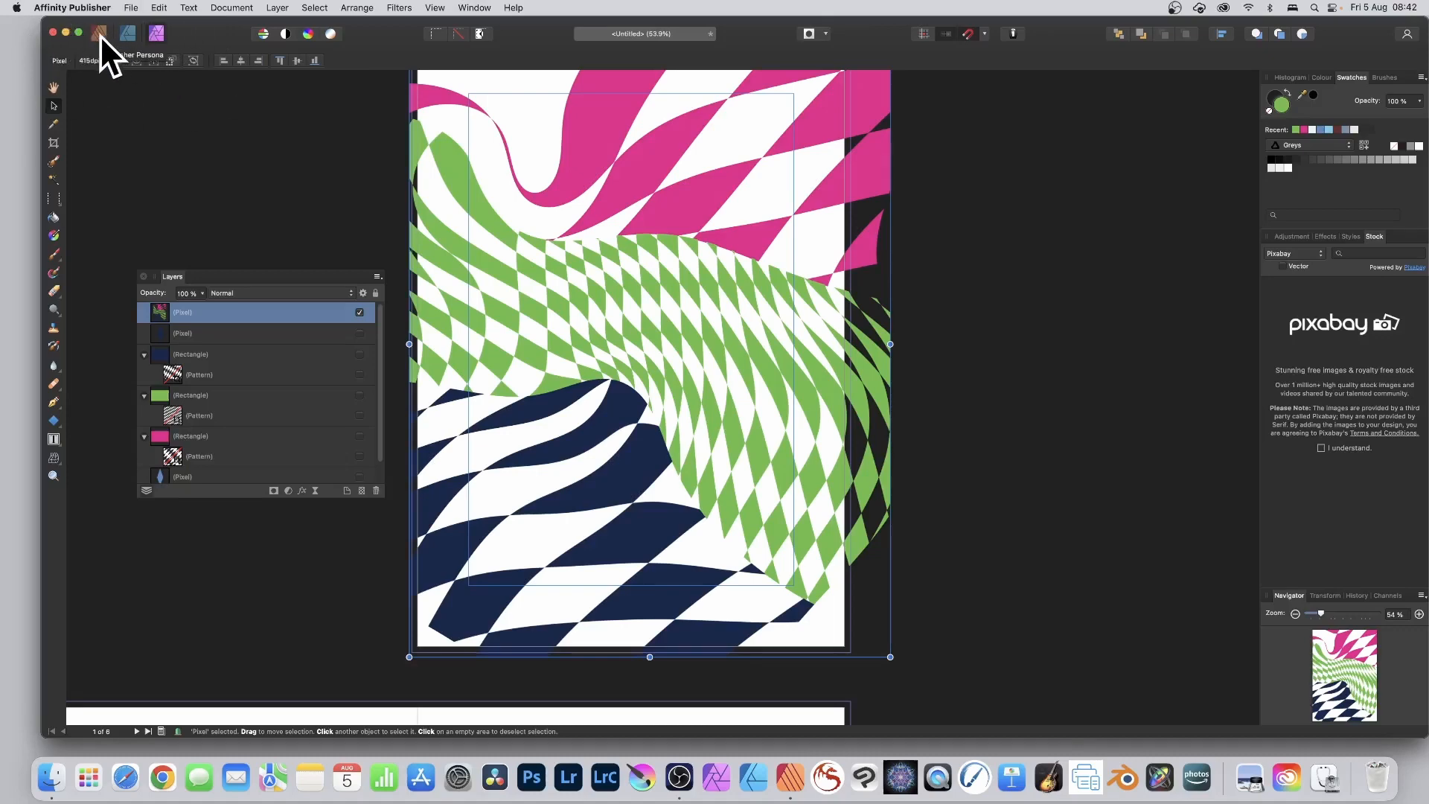
{"action": "left_click", "coordinate": [99, 33]}
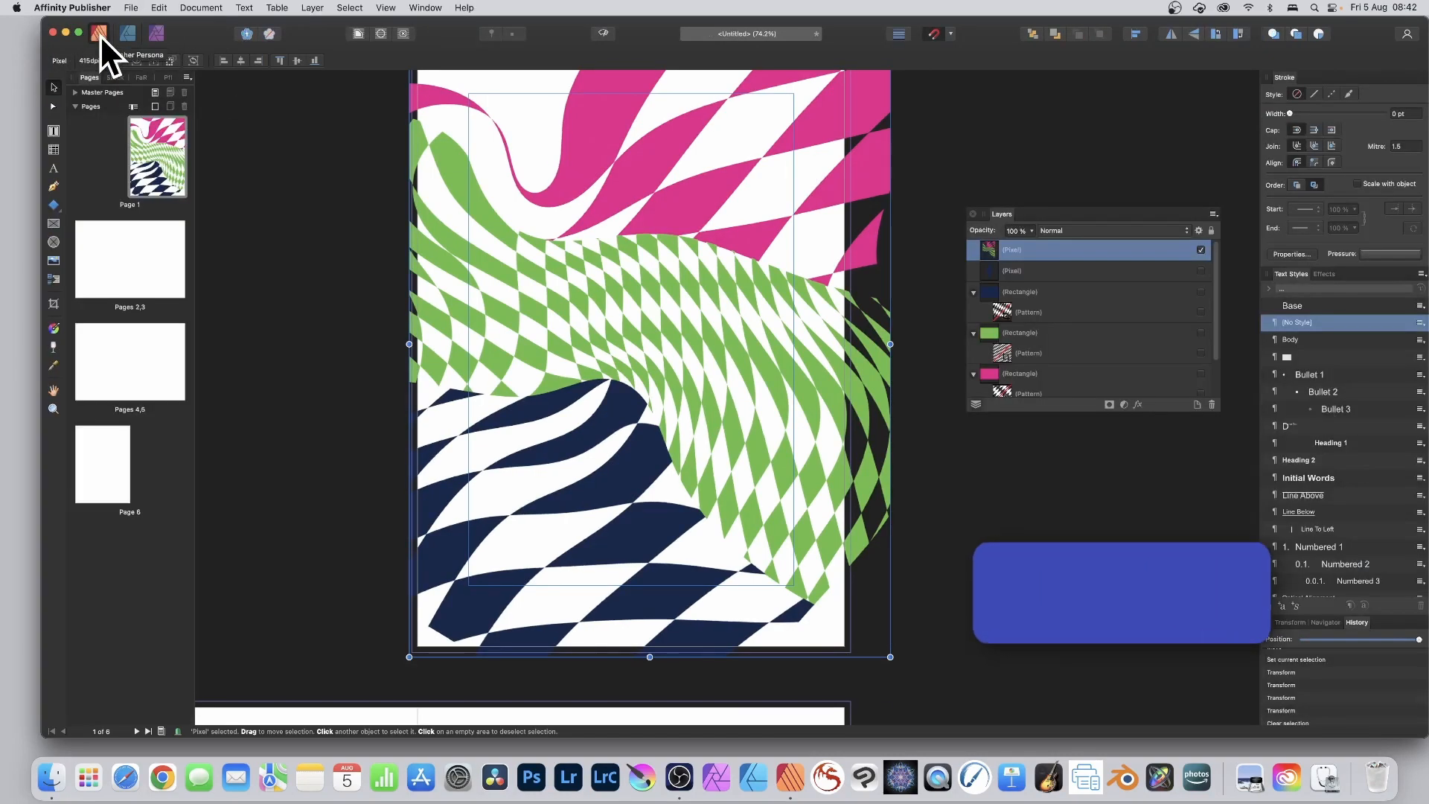